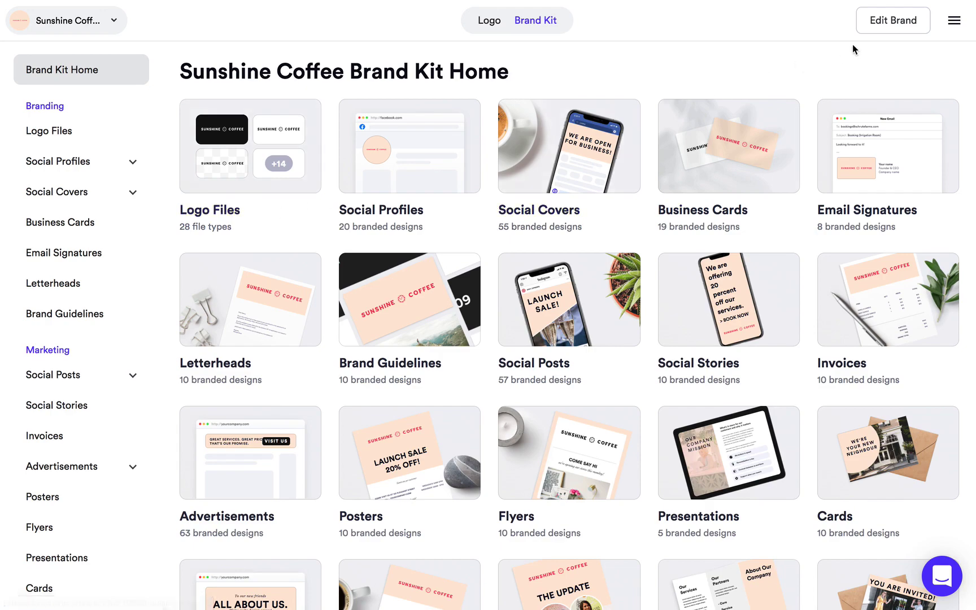
- In Edit Brand, compare the solid red, maze and wavy options, then choose the red geometric pattern
{"action": "left_click", "coordinate": [880, 28]}
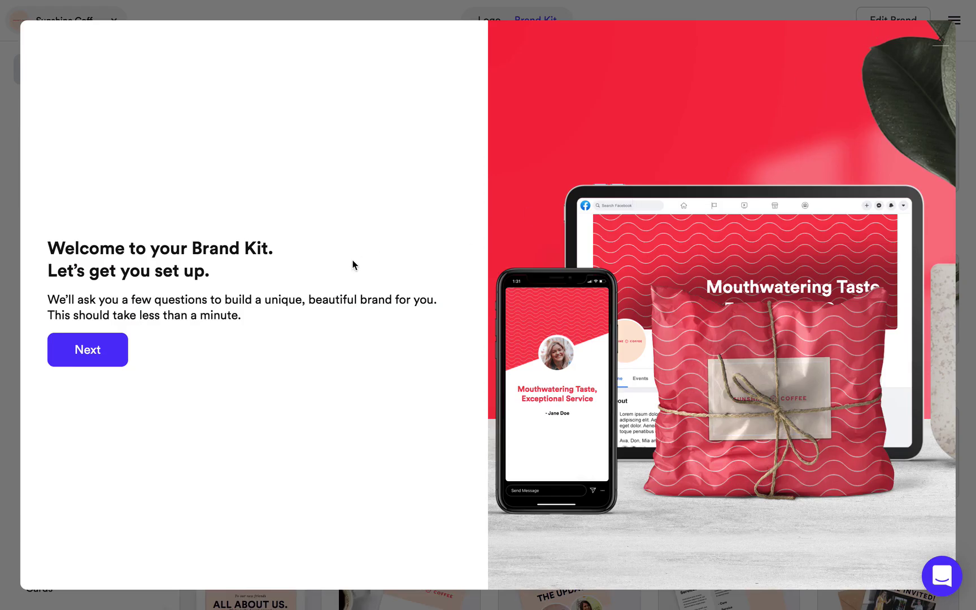
{"action": "left_click", "coordinate": [88, 351]}
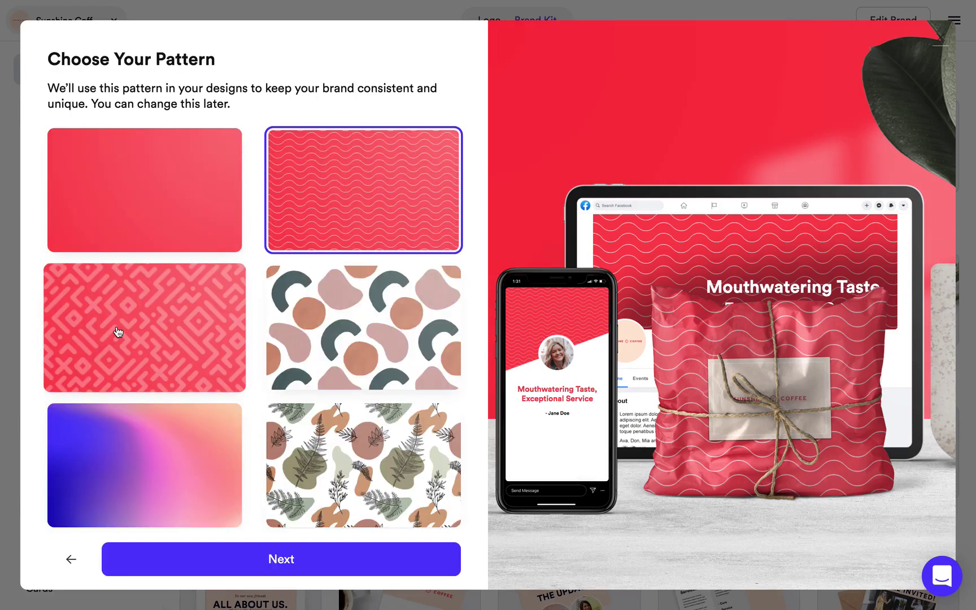
{"action": "left_click", "coordinate": [189, 225]}
{"action": "left_click", "coordinate": [170, 340]}
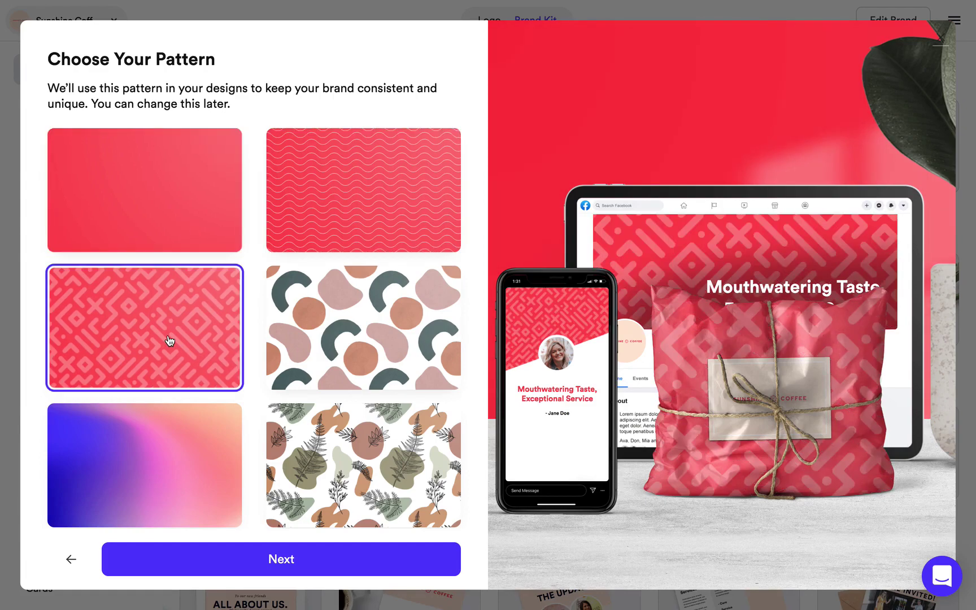
{"action": "left_click", "coordinate": [367, 220]}
{"action": "scroll", "coordinate": [339, 318], "scroll_direction": "down", "scroll_amount": 5}
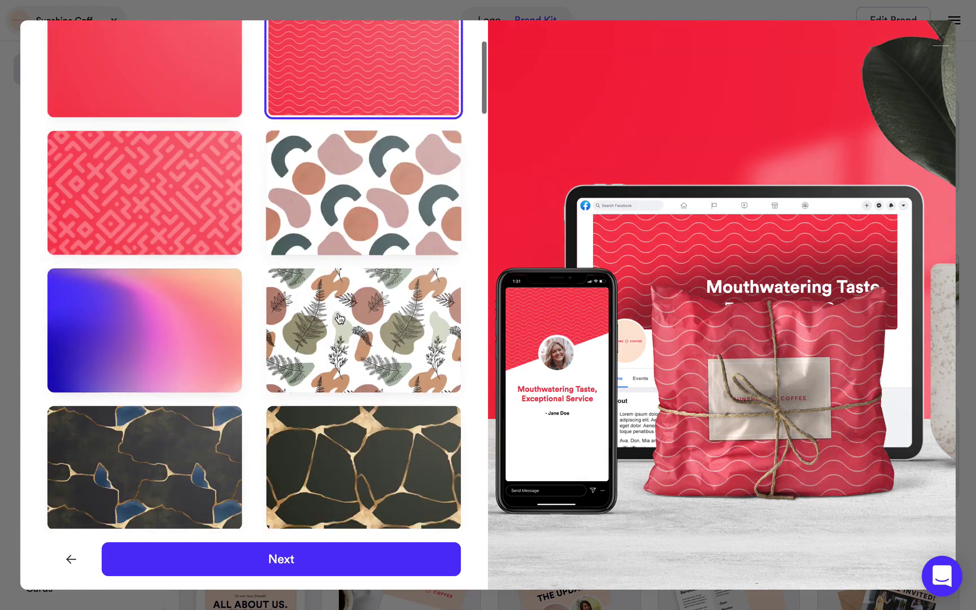
{"action": "scroll", "coordinate": [339, 318], "scroll_direction": "down", "scroll_amount": 7}
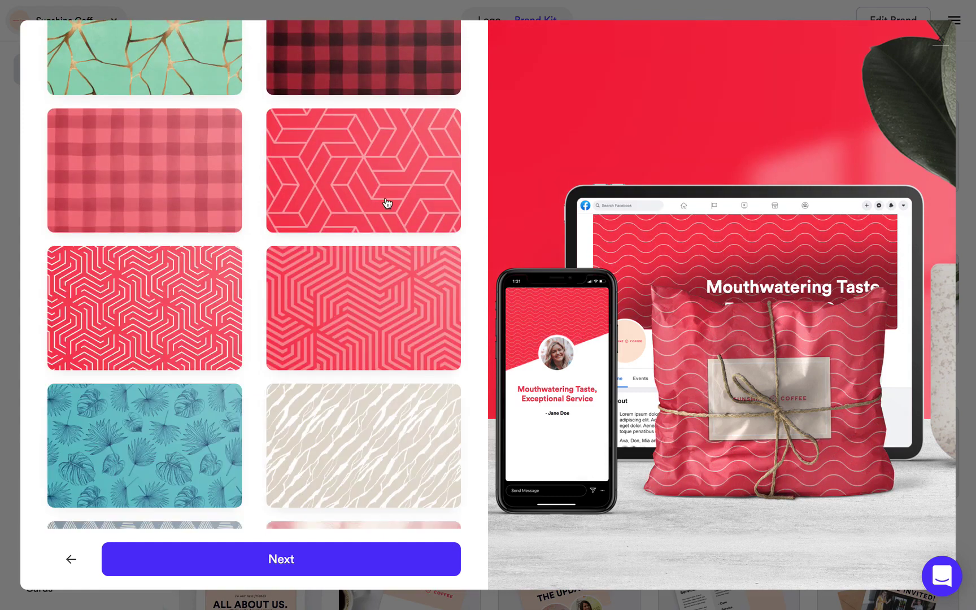
{"action": "left_click", "coordinate": [387, 201]}
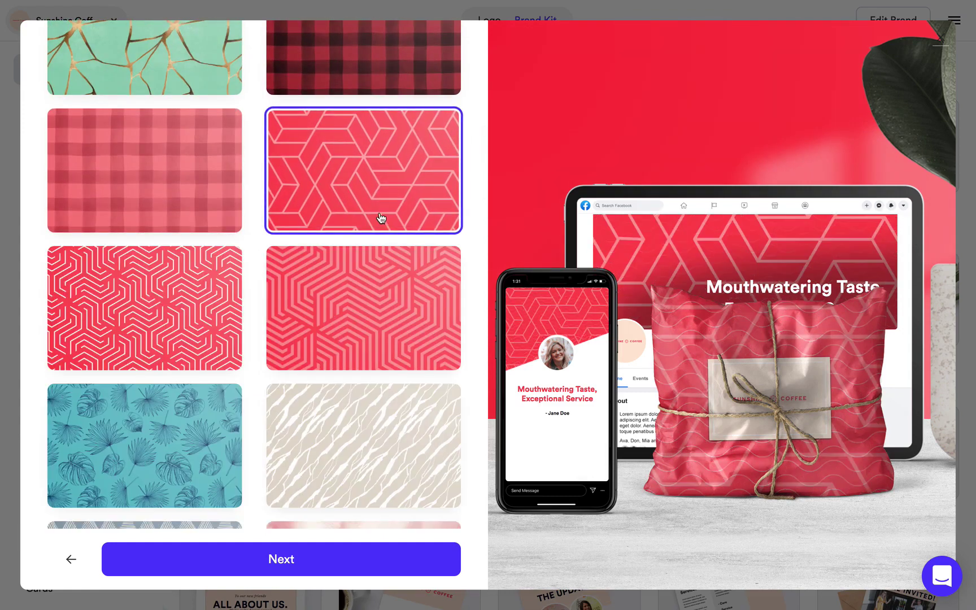
{"action": "left_click", "coordinate": [290, 564]}
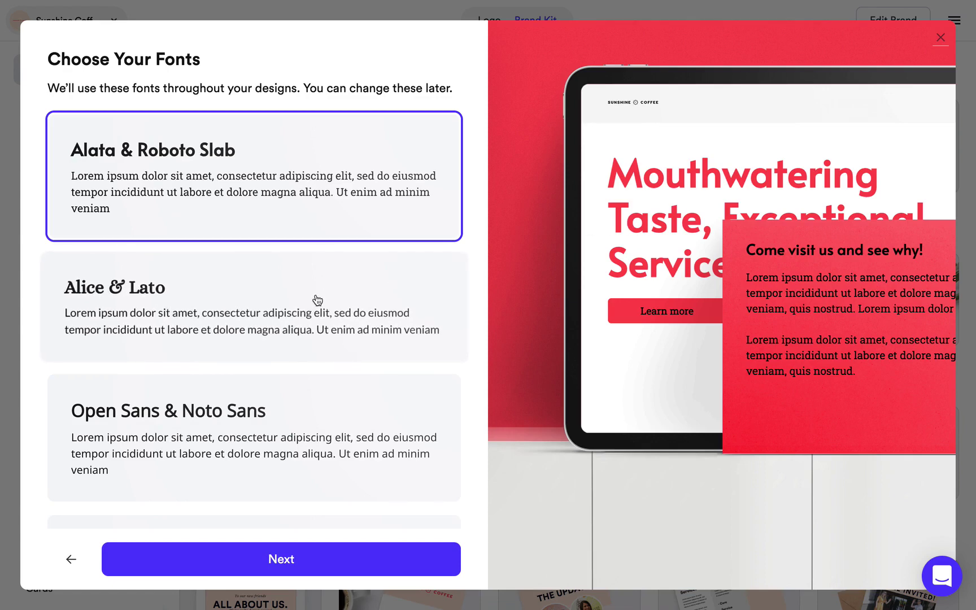
- Compare font pairs, then pick Noto Sans & Noto Serif as the brand fonts
{"action": "left_click", "coordinate": [277, 343]}
{"action": "left_click", "coordinate": [239, 426]}
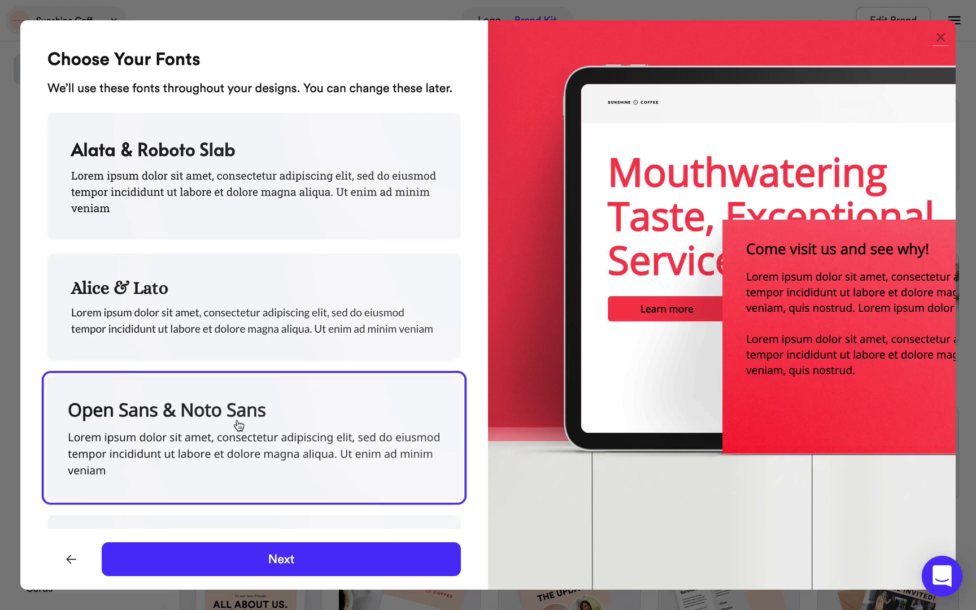
{"action": "scroll", "coordinate": [240, 425], "scroll_direction": "down", "scroll_amount": 3}
{"action": "scroll", "coordinate": [237, 407], "scroll_direction": "down", "scroll_amount": 2}
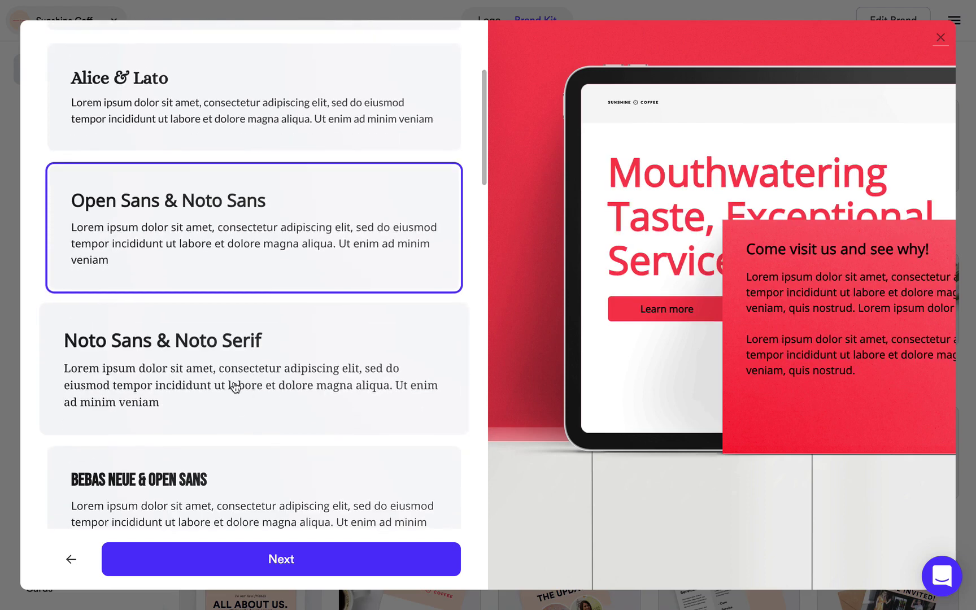
{"action": "left_click", "coordinate": [235, 388]}
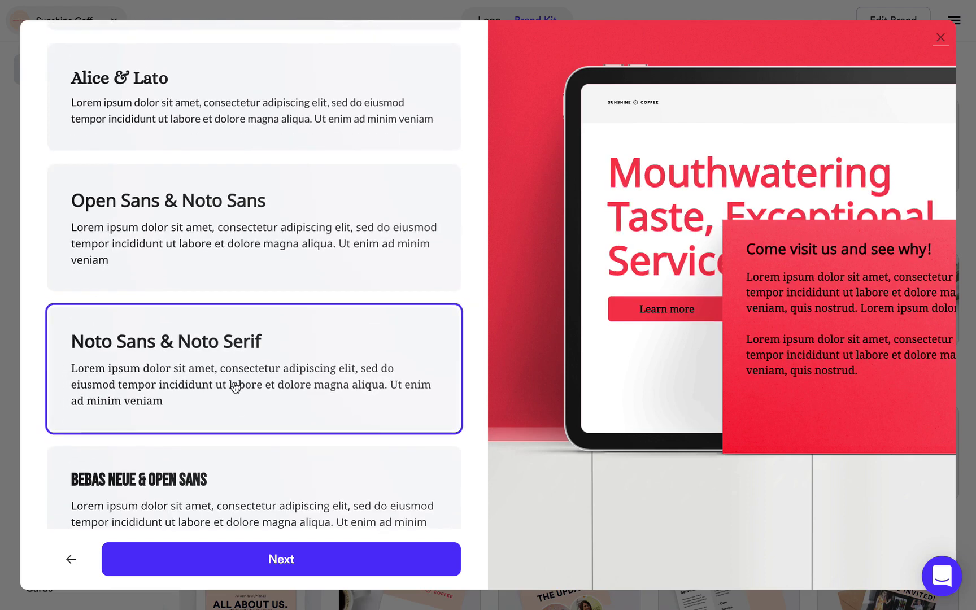
{"action": "left_click", "coordinate": [229, 563]}
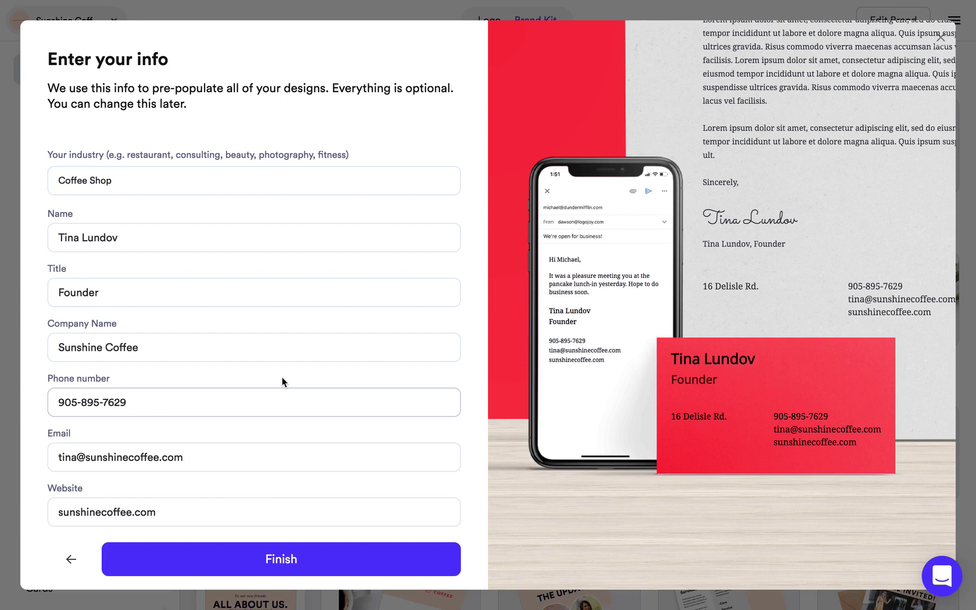
- Finish the brand setup with the Coffee Shop and Sunshine Coffee details
{"action": "left_click", "coordinate": [245, 569]}
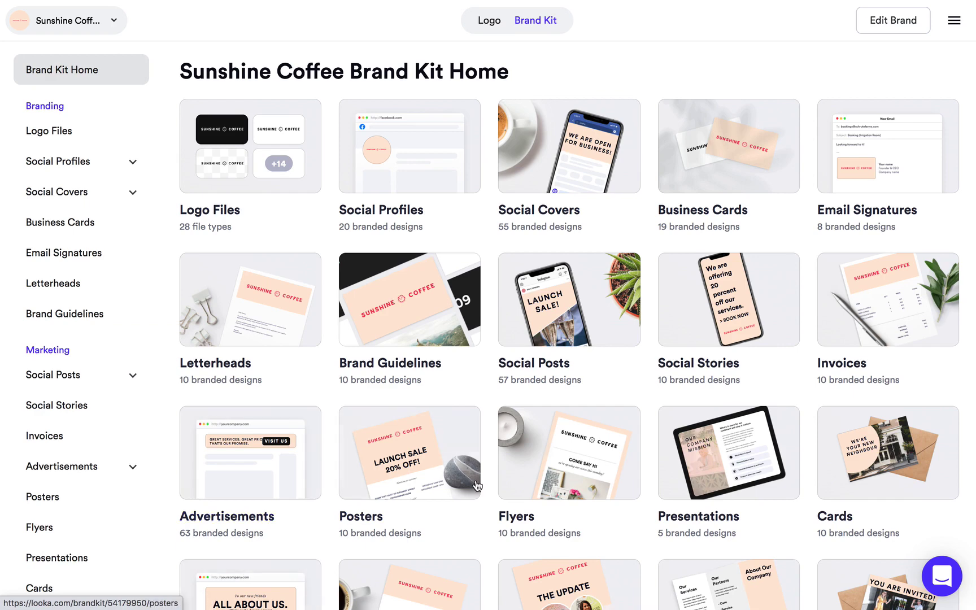
- Browse the Sunshine Coffee Brand Kit Home grid and go to the Social Posts designs
{"action": "scroll", "coordinate": [438, 452], "scroll_direction": "down", "scroll_amount": 3}
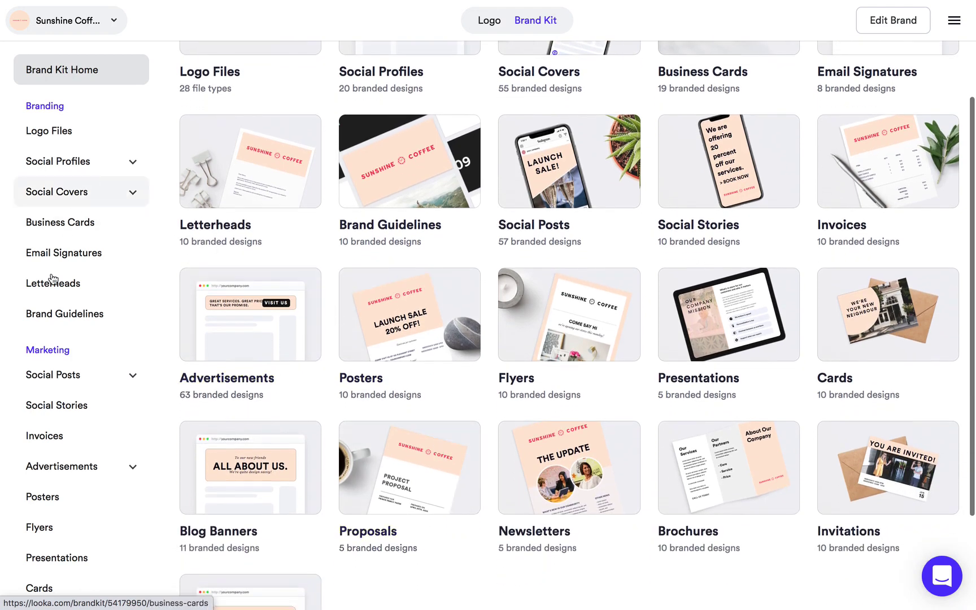
{"action": "scroll", "coordinate": [296, 189], "scroll_direction": "up", "scroll_amount": 3}
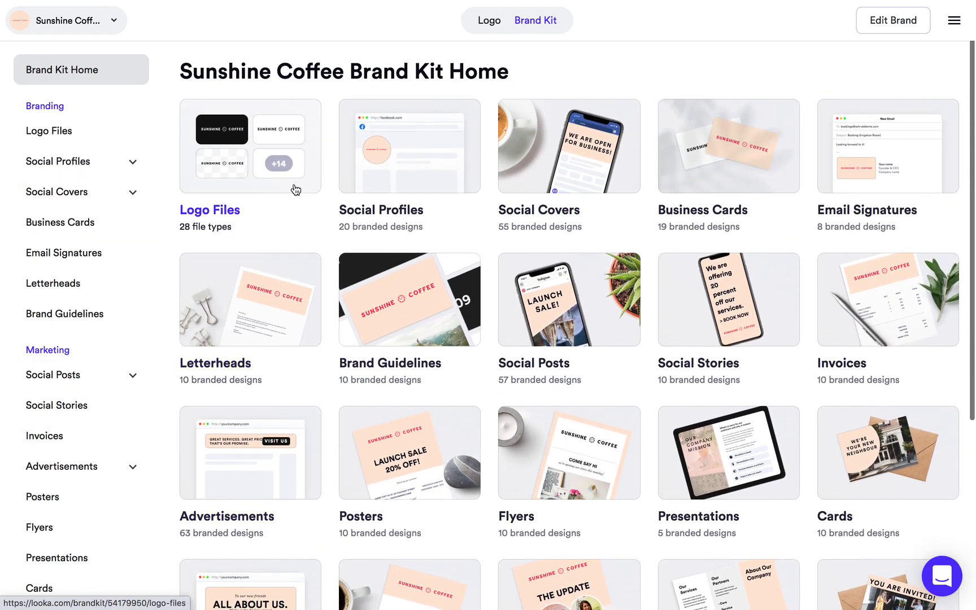
{"action": "left_click", "coordinate": [577, 312]}
- Open Instagram Posts, check Saved designs, then return to the Made for you templates
{"action": "left_click", "coordinate": [569, 169]}
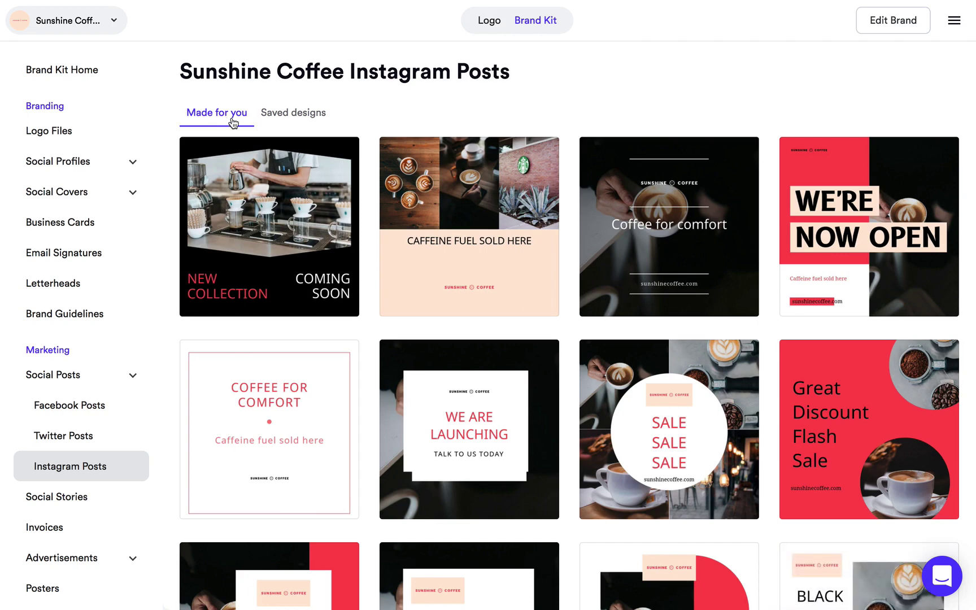
{"action": "left_click", "coordinate": [285, 120]}
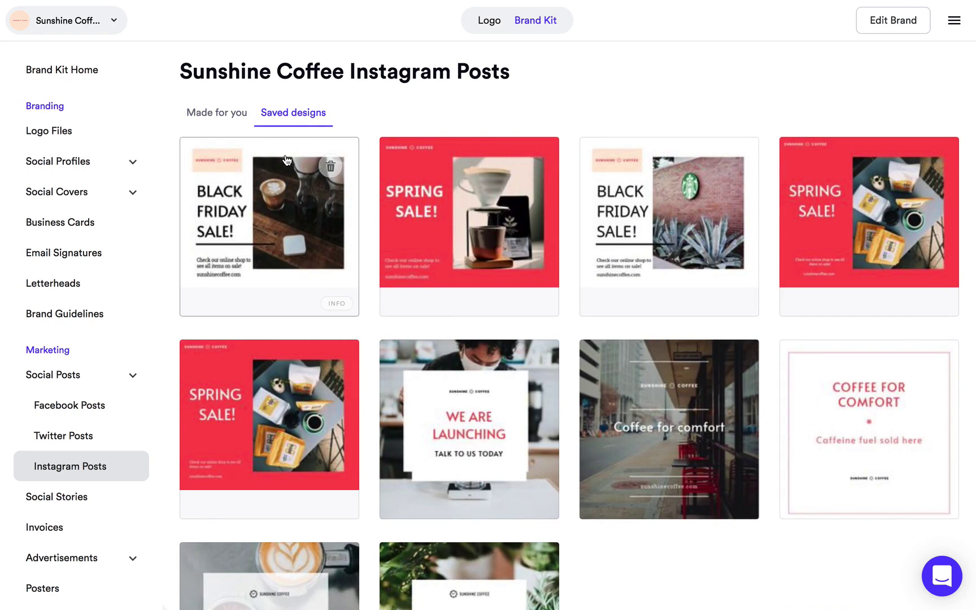
{"action": "left_click", "coordinate": [215, 113]}
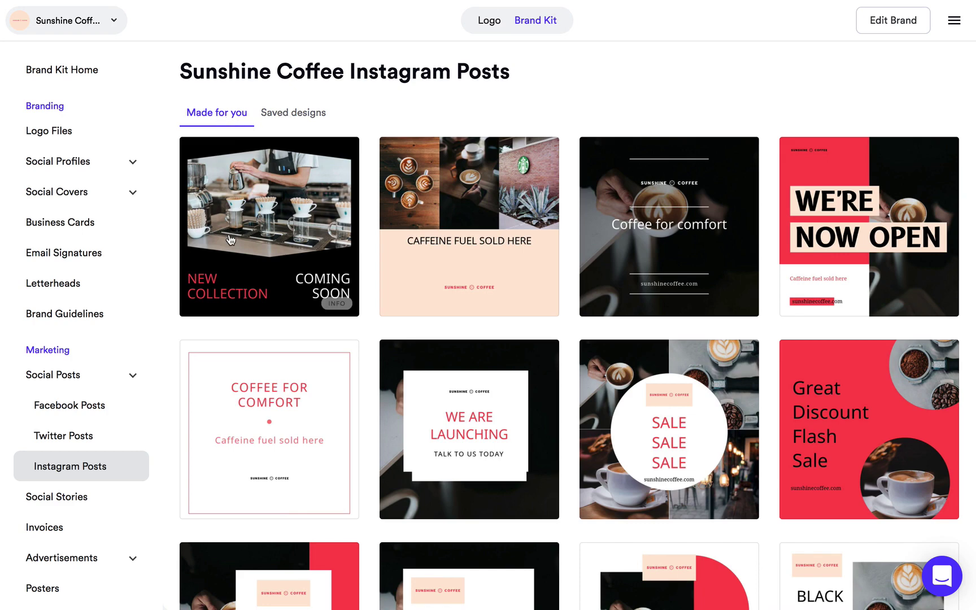
{"action": "scroll", "coordinate": [493, 414], "scroll_direction": "down", "scroll_amount": 4}
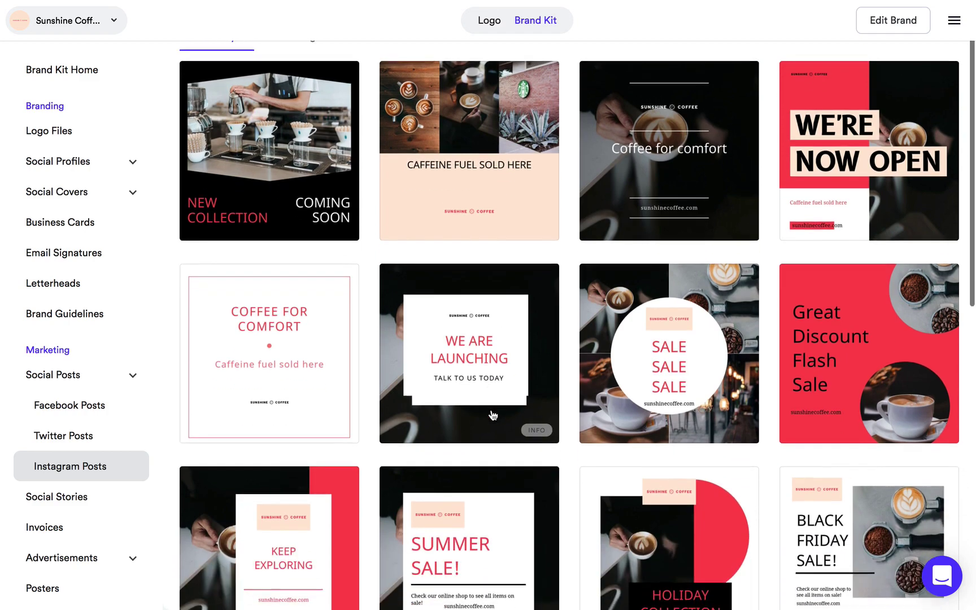
- Open the 'Black Friday Sale!' template and select the peach block behind the logo
{"action": "scroll", "coordinate": [492, 414], "scroll_direction": "down", "scroll_amount": 1}
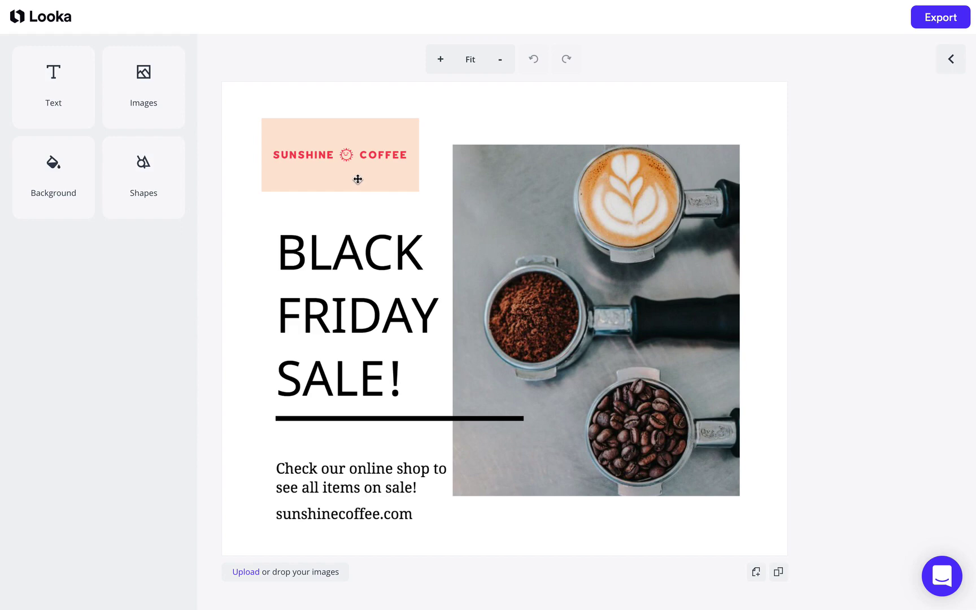
{"action": "left_click", "coordinate": [324, 181]}
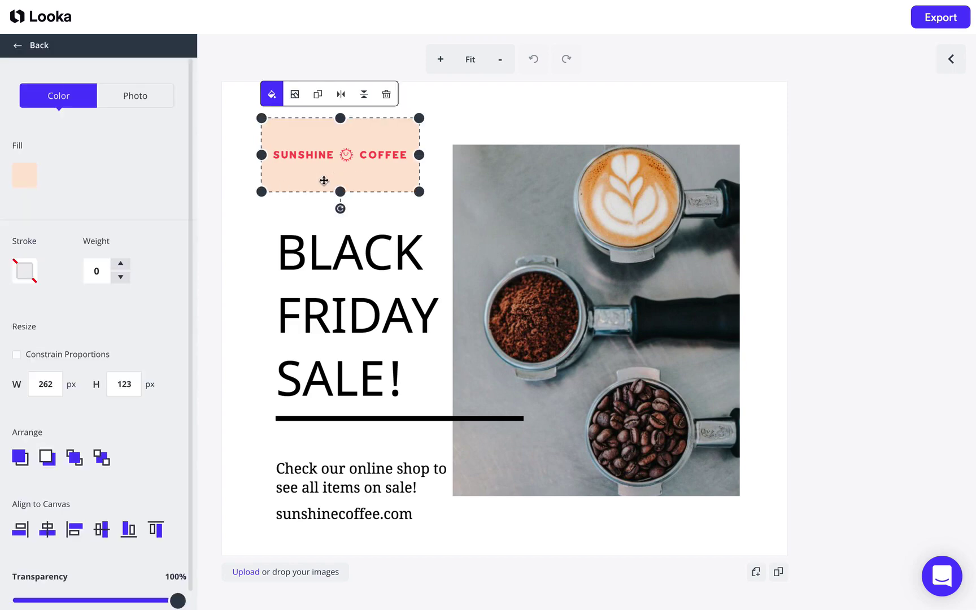
- Delete the peach block and move the Sunshine Coffee logo to the top-left corner
{"action": "key", "text": "Delete"}
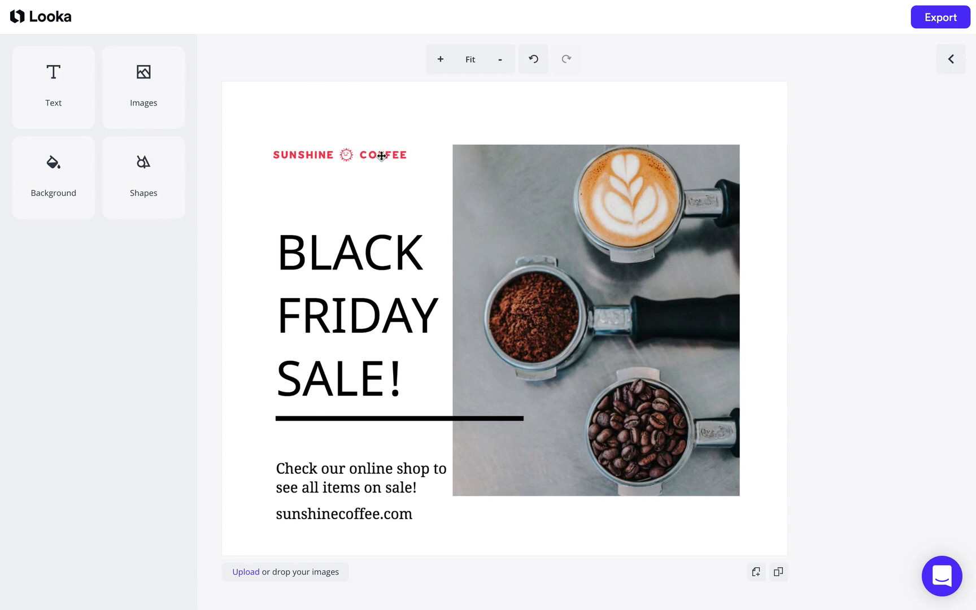
{"action": "left_click_drag", "start_coordinate": [382, 155], "coordinate": [352, 107]}
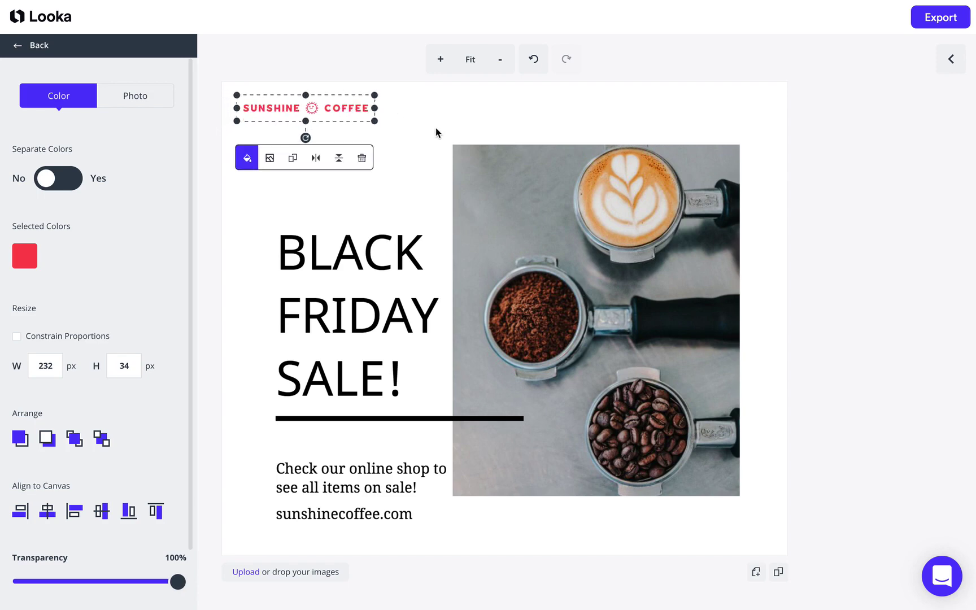
{"action": "left_click", "coordinate": [394, 129]}
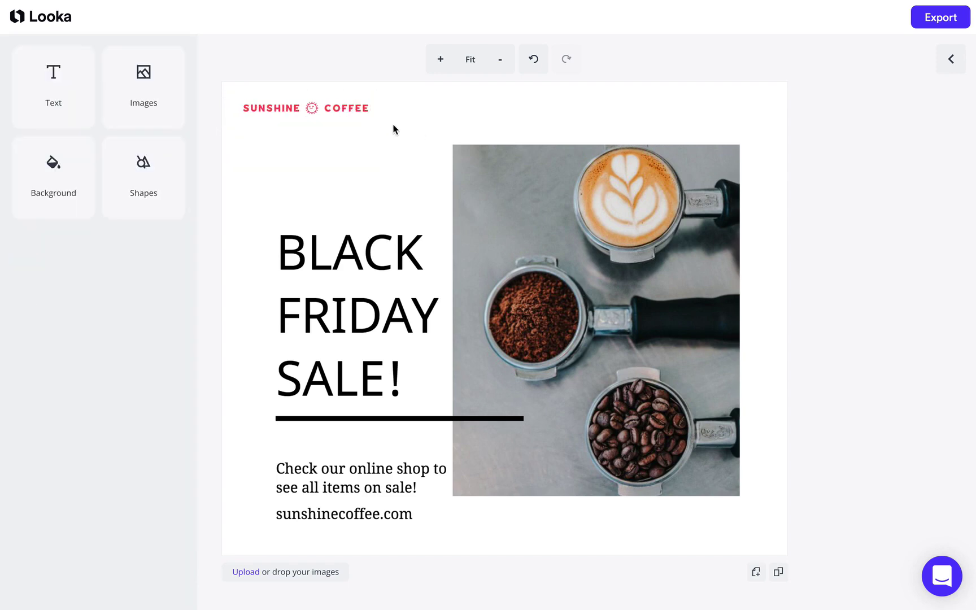
- Change the headline to 'SPRING SALE!', centre its text and shift it left
{"action": "left_click", "coordinate": [366, 301]}
{"action": "double_click", "coordinate": [365, 310]}
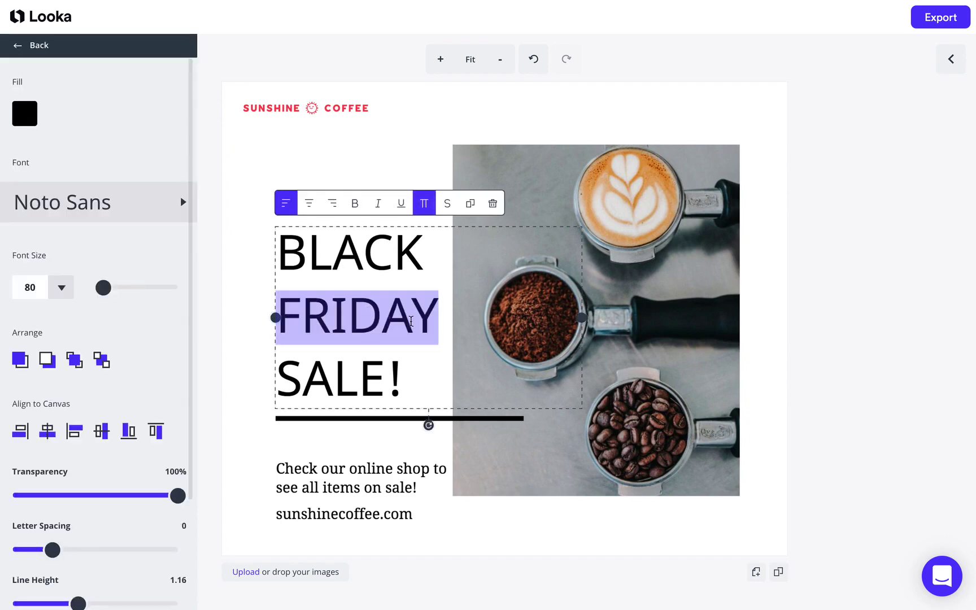
{"action": "left_click", "coordinate": [441, 319]}
{"action": "left_click_drag", "start_coordinate": [441, 320], "coordinate": [286, 261]}
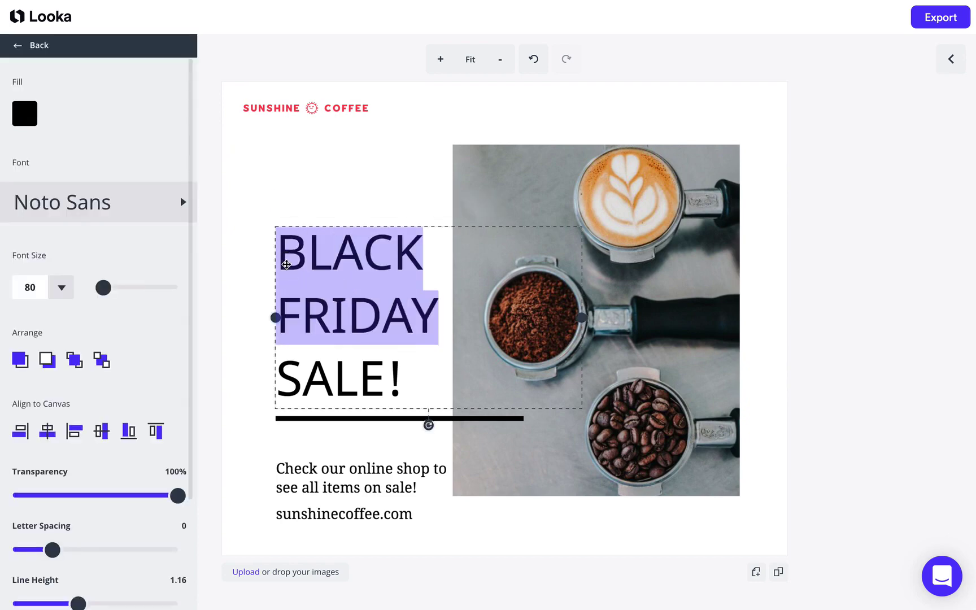
{"action": "type", "text": "SPRING"}
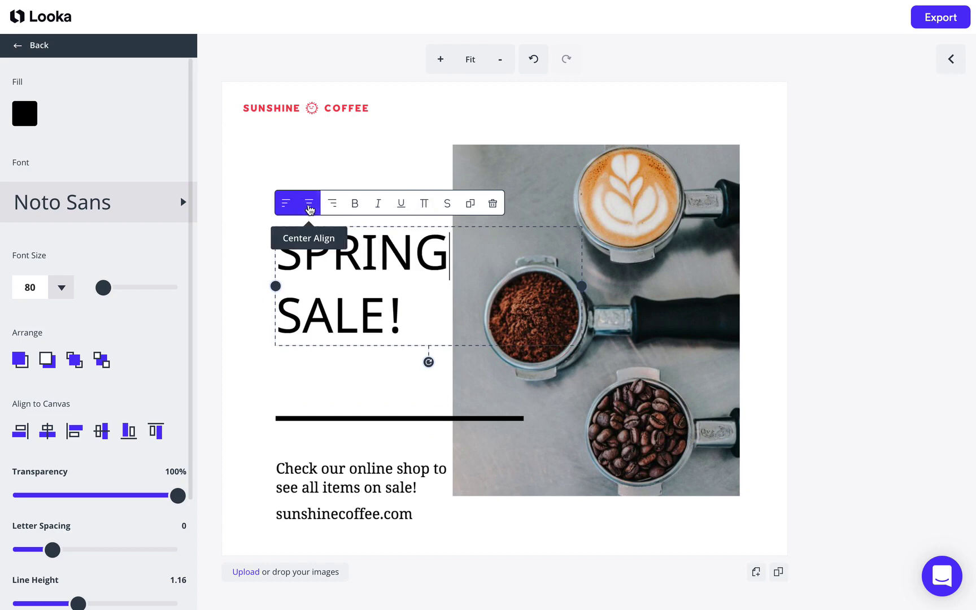
{"action": "left_click", "coordinate": [309, 207]}
{"action": "left_click_drag", "start_coordinate": [316, 309], "coordinate": [300, 292]}
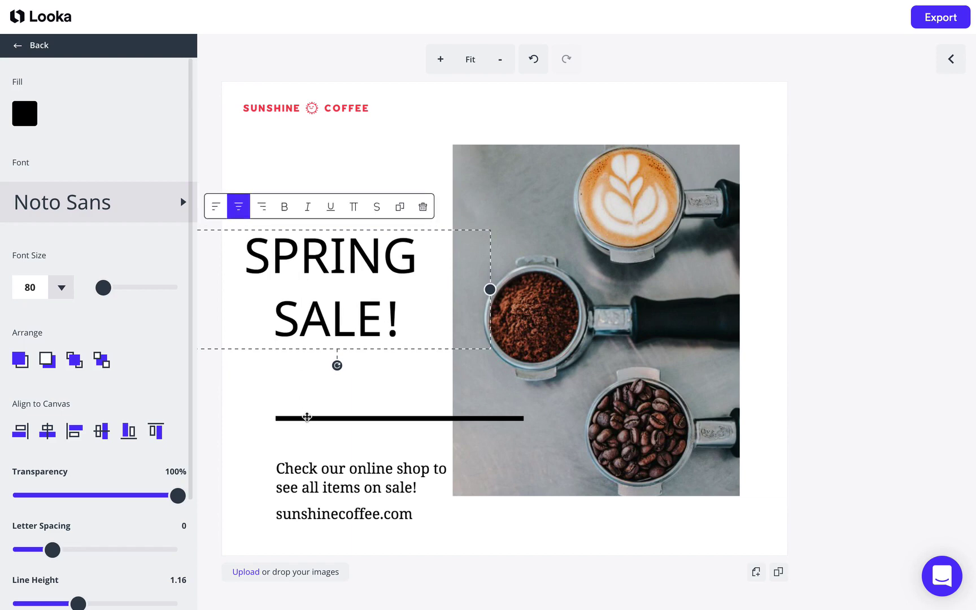
- Remove the black line and align the shop text and sunshinecoffee.com left under the logo
{"action": "left_click", "coordinate": [307, 418]}
{"action": "key", "text": "Delete"}
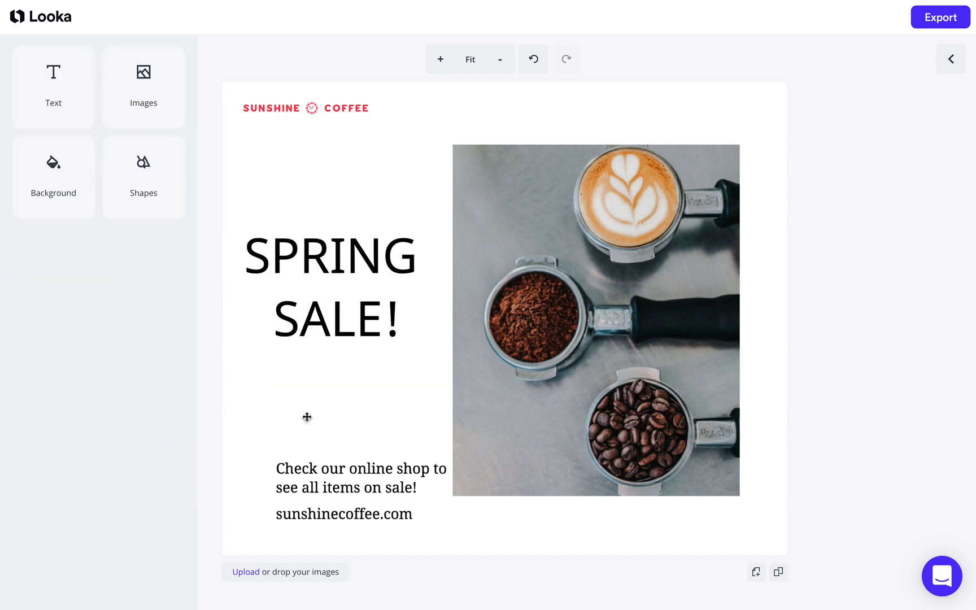
{"action": "left_click", "coordinate": [305, 471]}
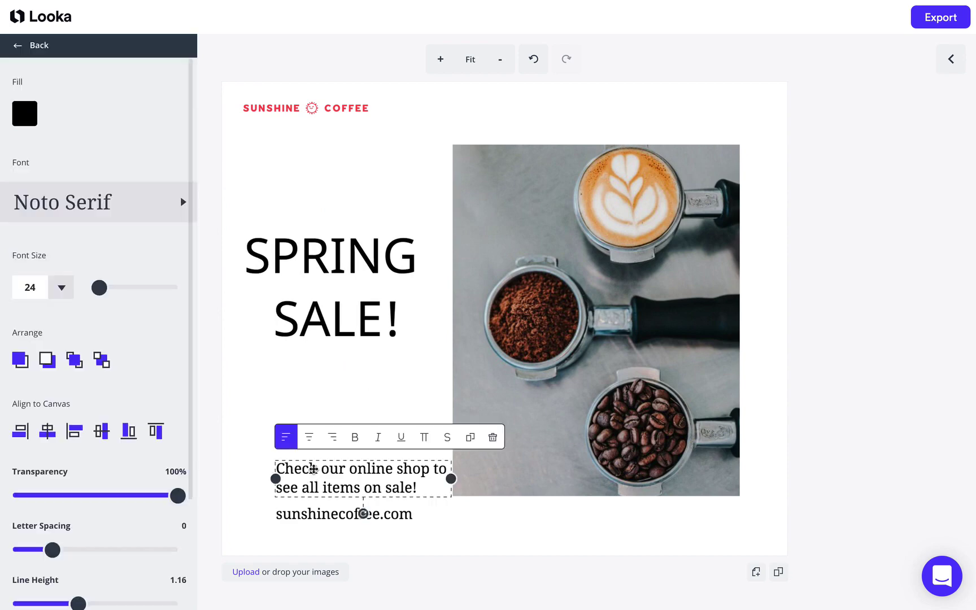
{"action": "left_click_drag", "start_coordinate": [303, 471], "coordinate": [279, 469]}
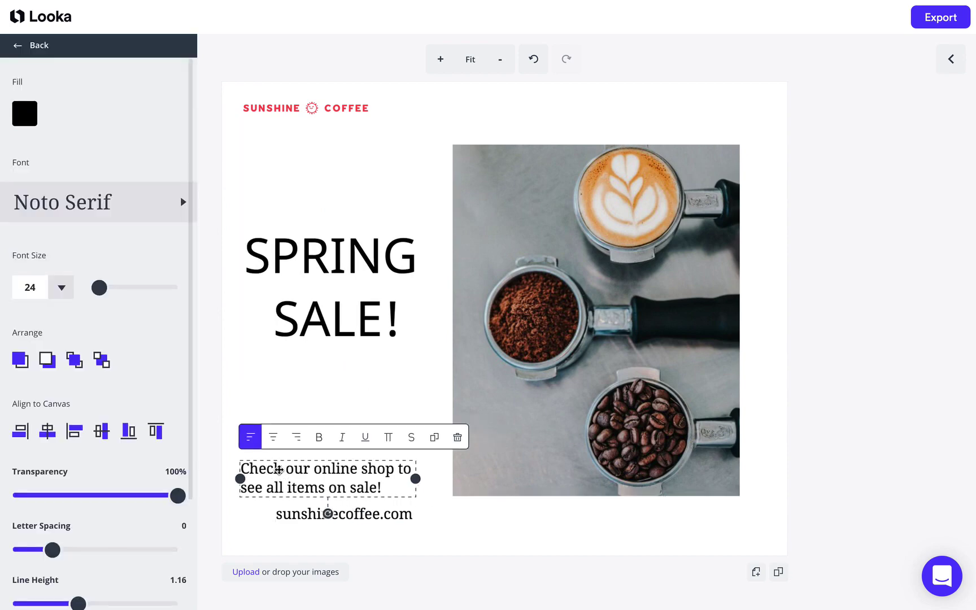
{"action": "left_click", "coordinate": [306, 513]}
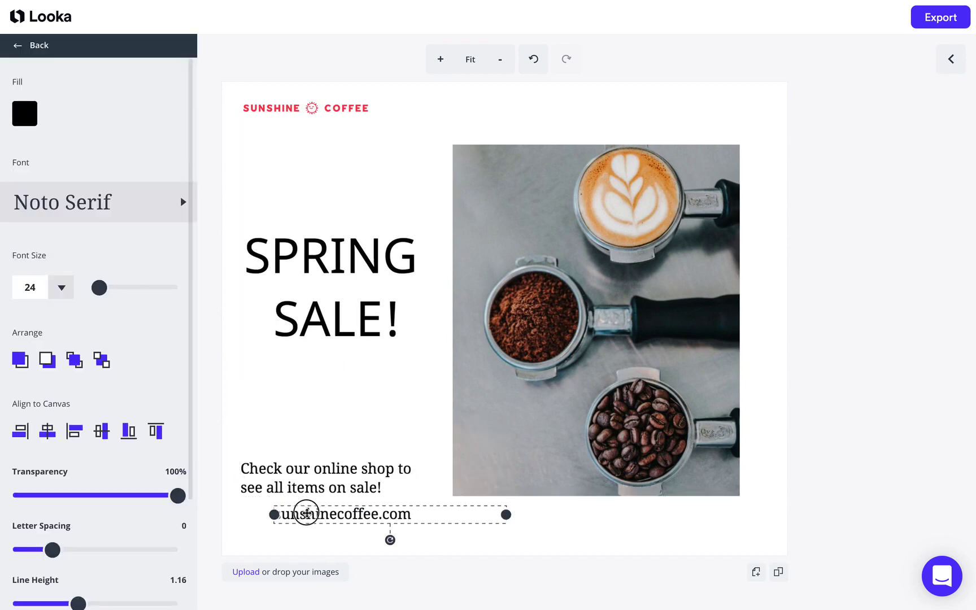
{"action": "left_click_drag", "start_coordinate": [306, 513], "coordinate": [282, 512]}
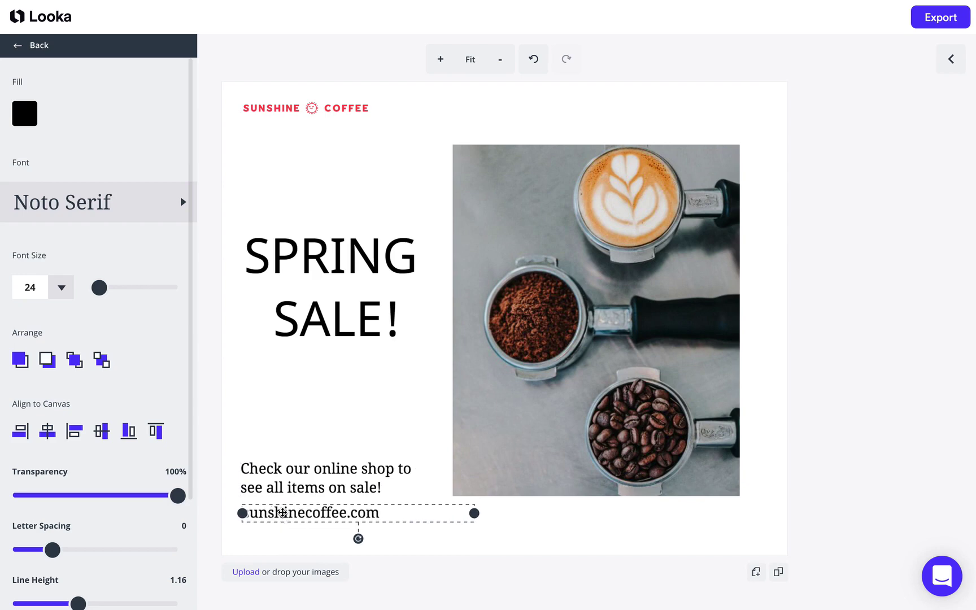
{"action": "left_click", "coordinate": [307, 412]}
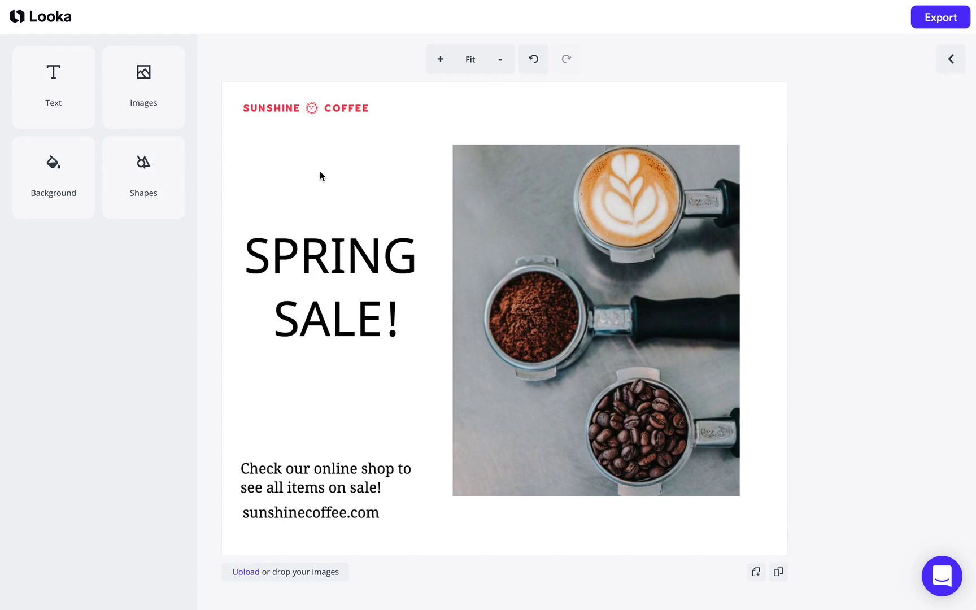
- Set the post background to the document's red colour #ff4d4d
{"action": "left_click", "coordinate": [65, 185]}
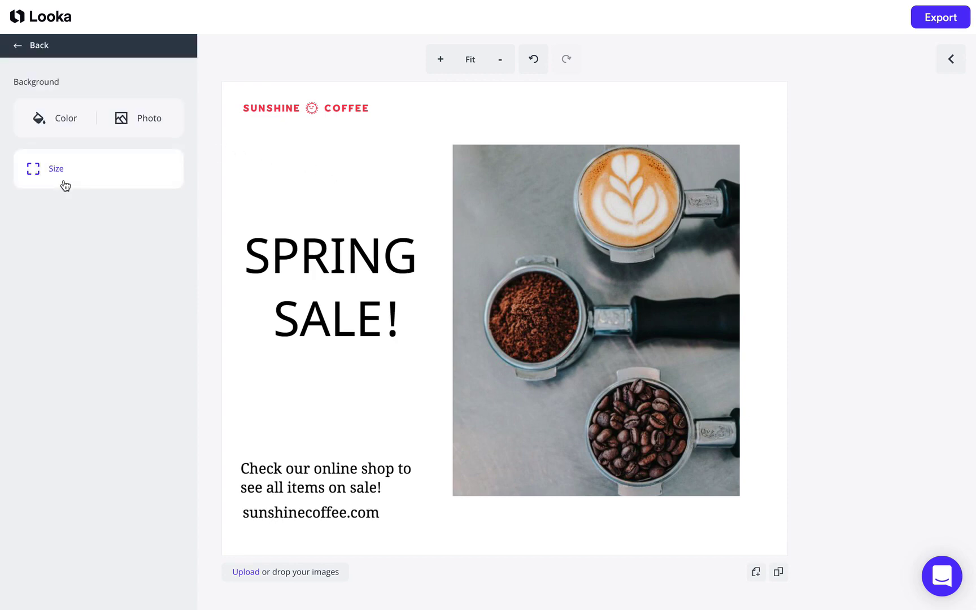
{"action": "left_click", "coordinate": [65, 120]}
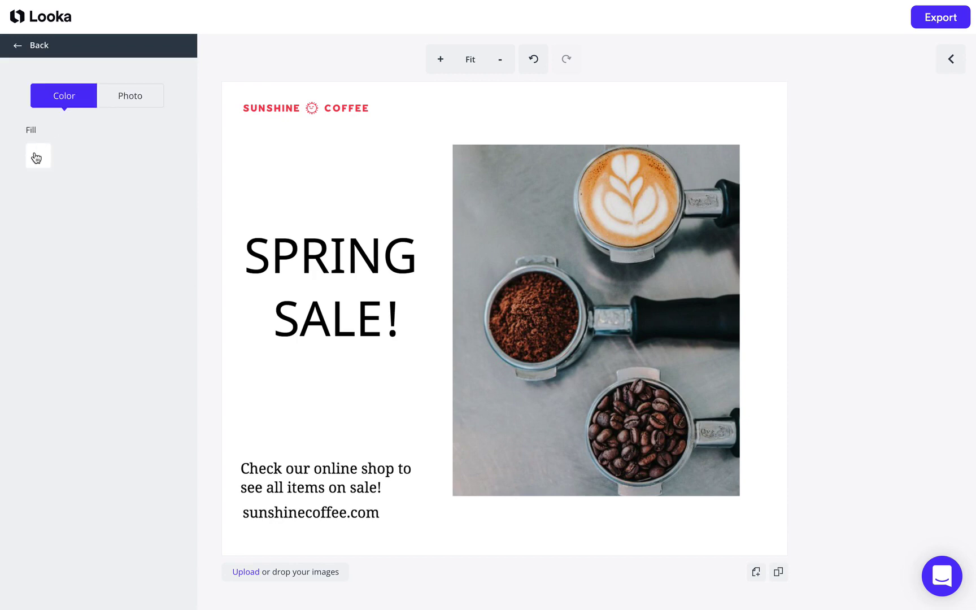
{"action": "left_click", "coordinate": [36, 158]}
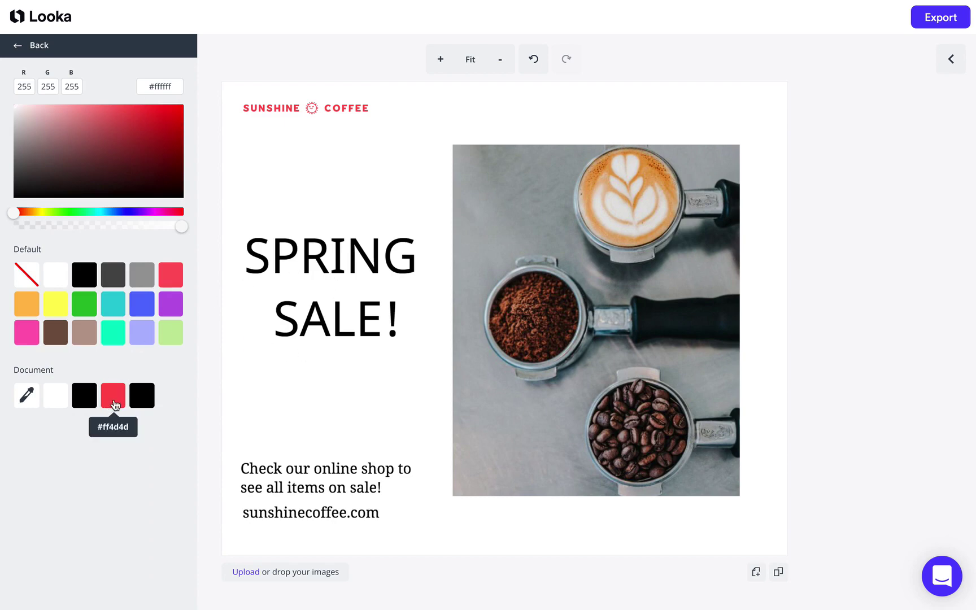
{"action": "left_click", "coordinate": [113, 402]}
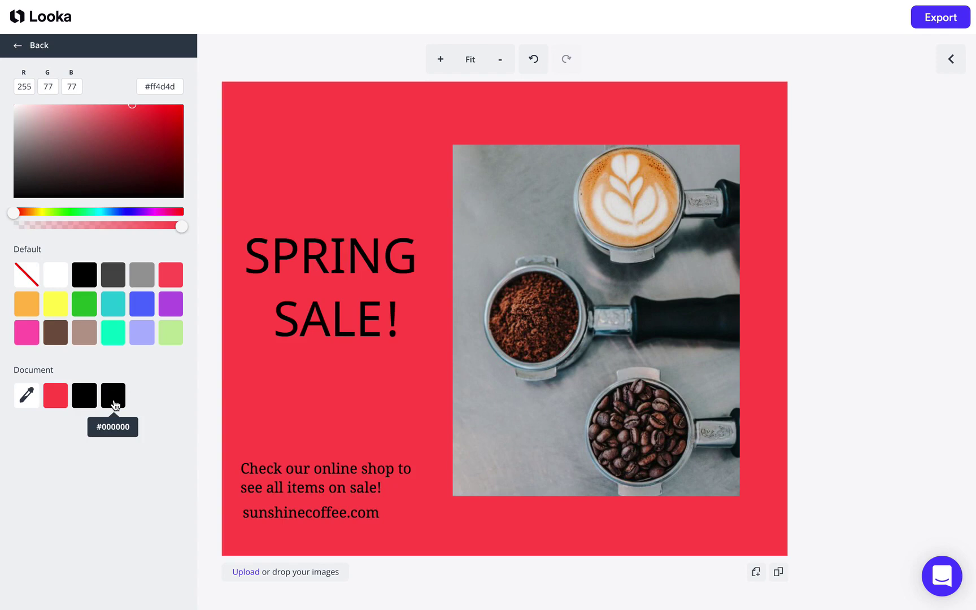
- Make the SUNSHINE COFFEE logo text white
{"action": "left_click", "coordinate": [297, 114]}
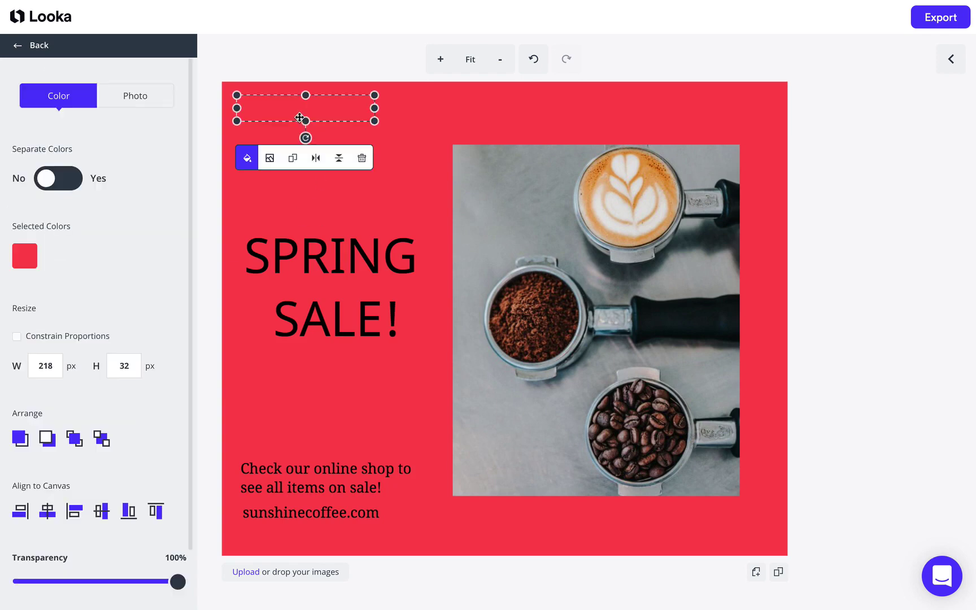
{"action": "left_click", "coordinate": [28, 261]}
{"action": "left_click", "coordinate": [58, 283]}
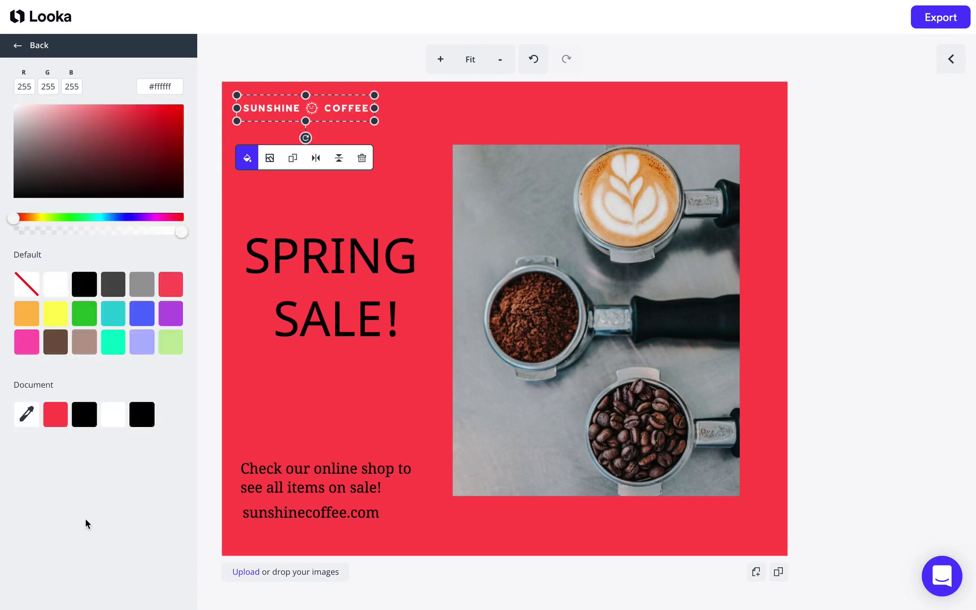
- Select the SPRING SALE! headline, shop text and web address together and make them white
{"action": "left_click", "coordinate": [270, 381]}
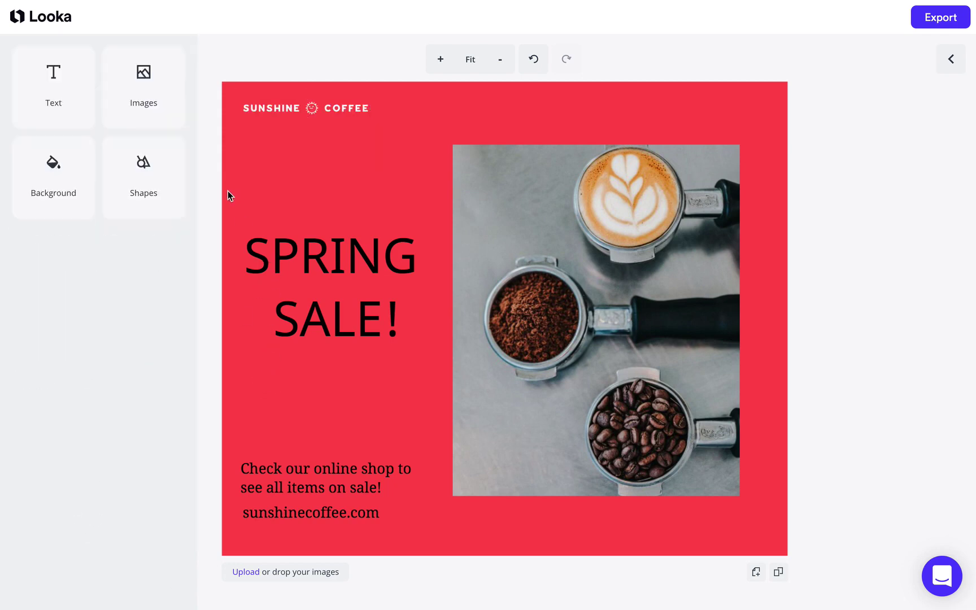
{"action": "left_click_drag", "start_coordinate": [229, 192], "coordinate": [432, 537]}
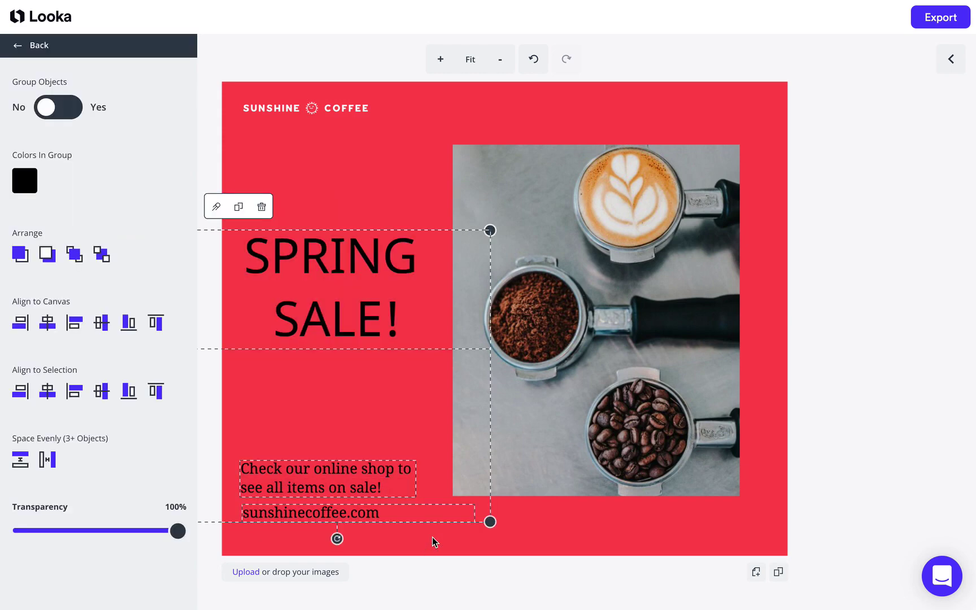
{"action": "left_click", "coordinate": [30, 189]}
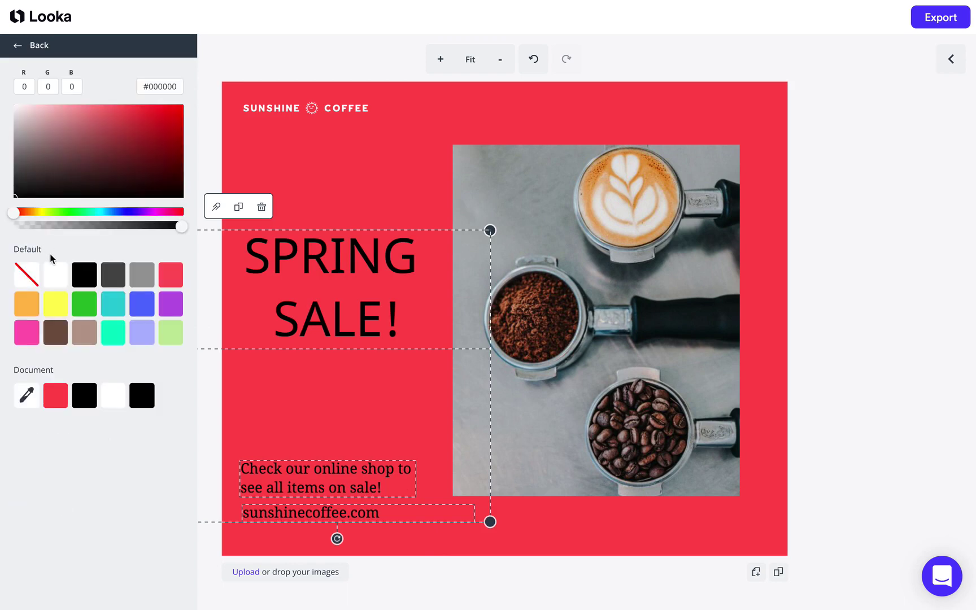
{"action": "left_click", "coordinate": [55, 276]}
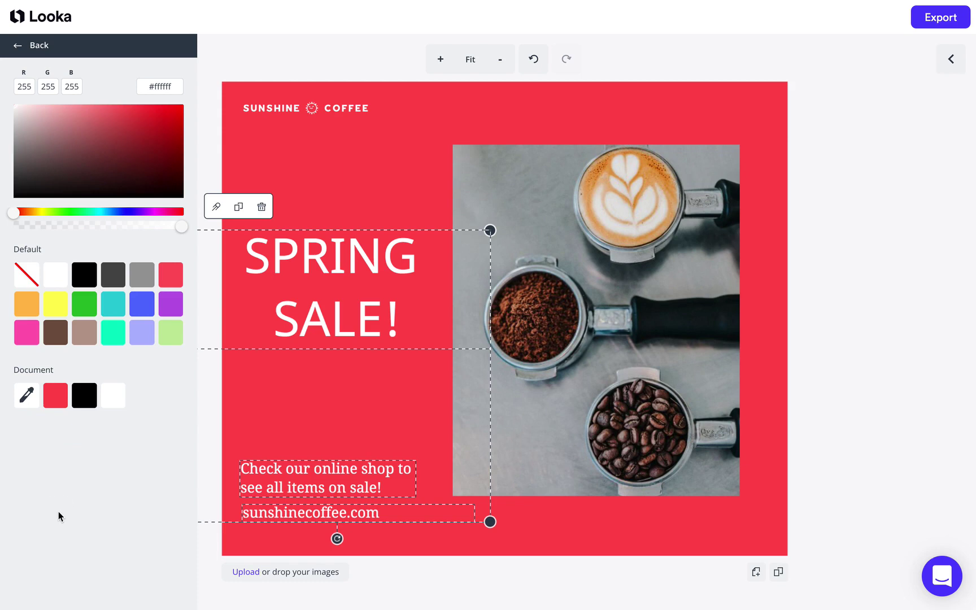
{"action": "left_click", "coordinate": [590, 371]}
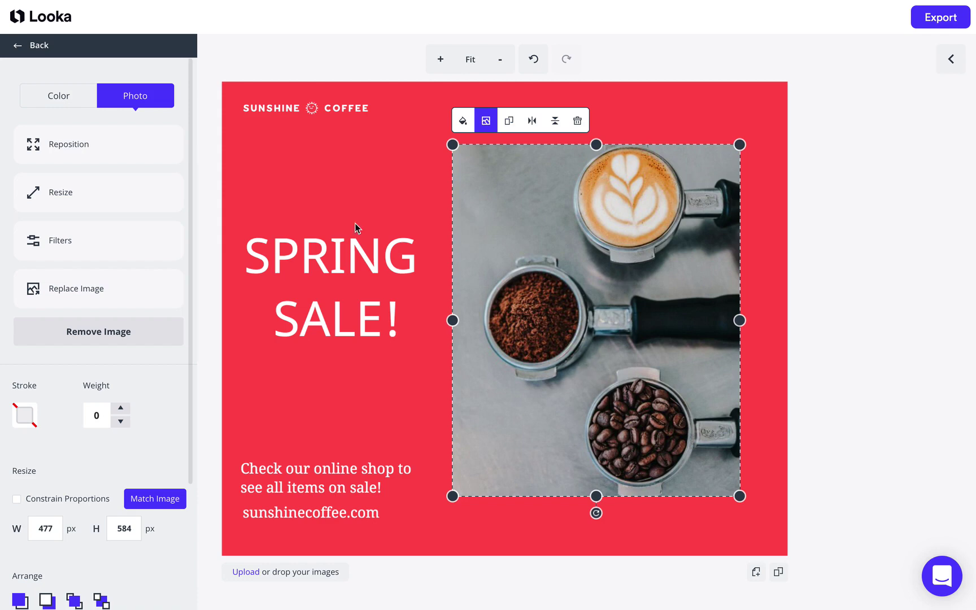
- Replace the espresso photo with an Unsplash 'coffee bag' image of yellow and white bags
{"action": "left_click", "coordinate": [87, 289]}
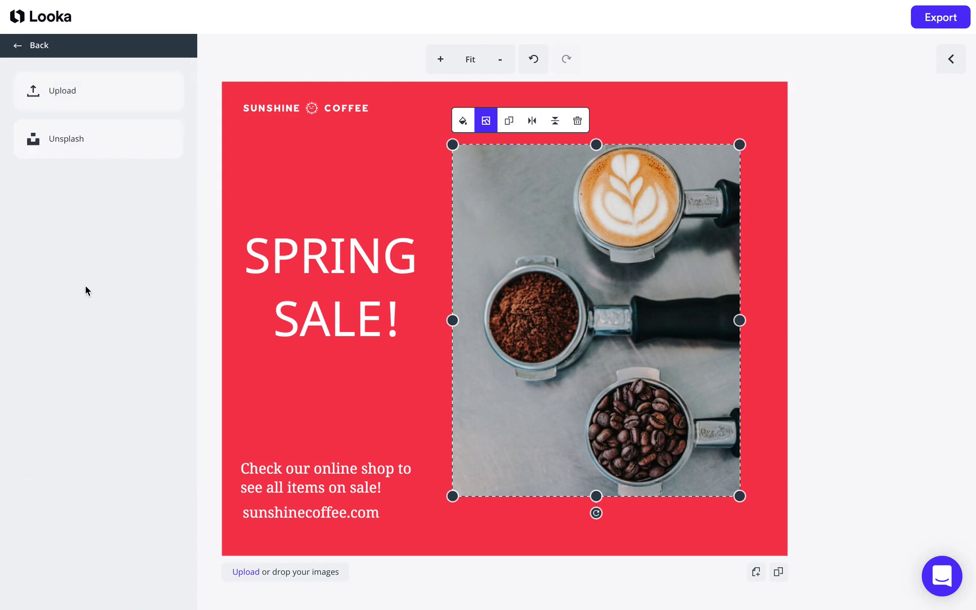
{"action": "left_click", "coordinate": [73, 92]}
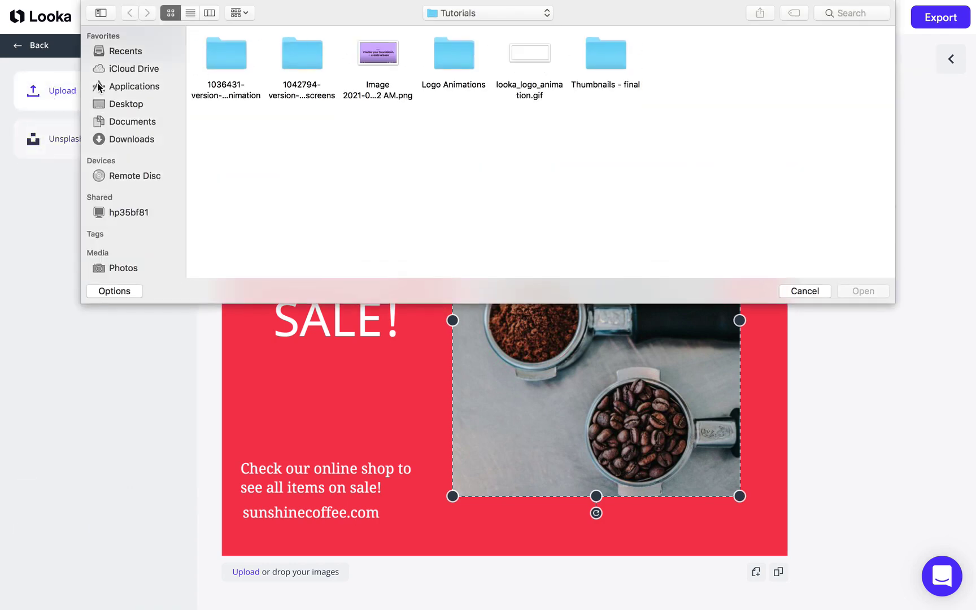
{"action": "left_click", "coordinate": [803, 292]}
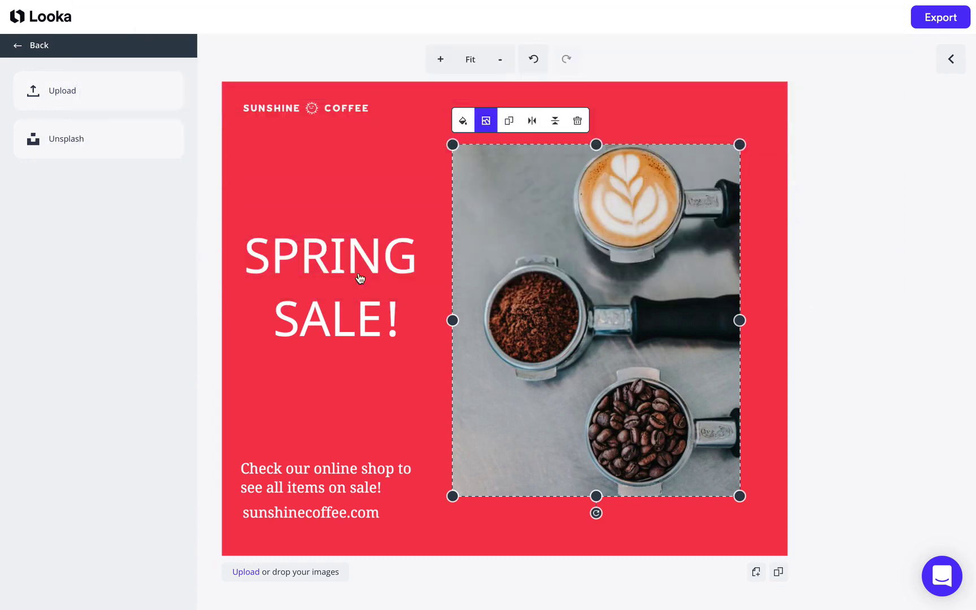
{"action": "left_click", "coordinate": [78, 140]}
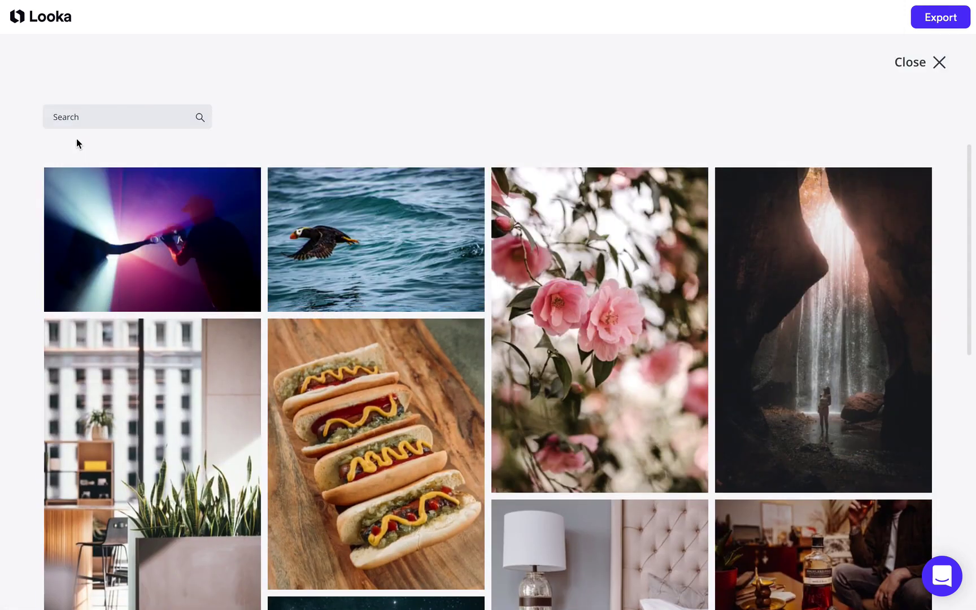
{"action": "left_click", "coordinate": [85, 116]}
{"action": "type", "text": "coff"}
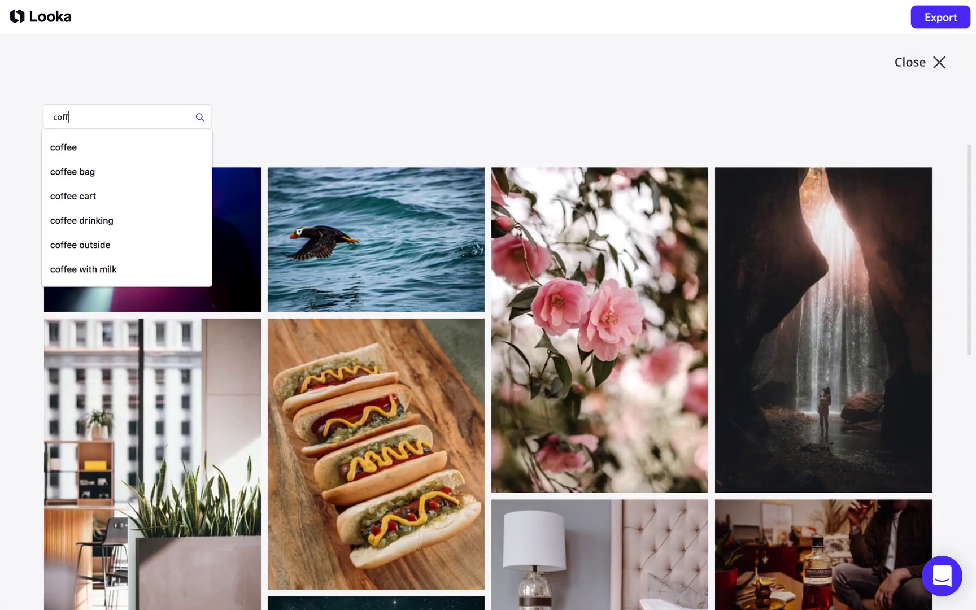
{"action": "type", "text": "ee bag"}
{"action": "key", "text": "Return"}
{"action": "scroll", "coordinate": [137, 305], "scroll_direction": "down", "scroll_amount": 5}
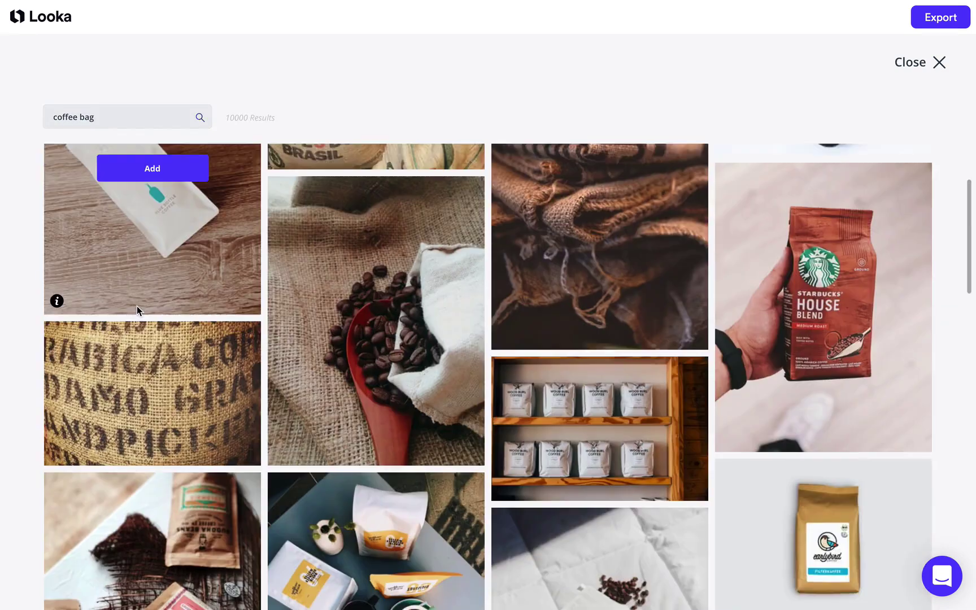
{"action": "scroll", "coordinate": [137, 306], "scroll_direction": "down", "scroll_amount": 1}
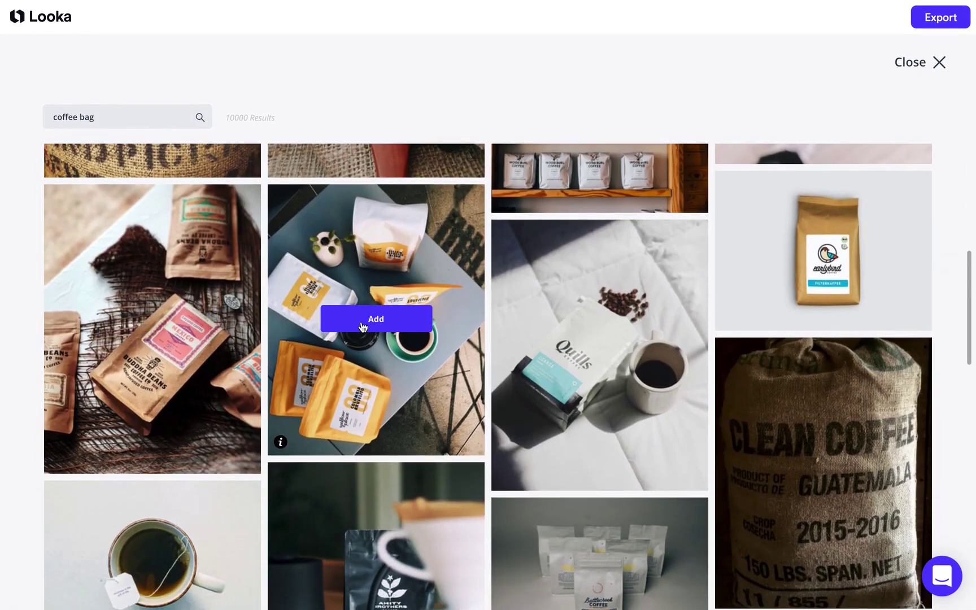
{"action": "left_click", "coordinate": [362, 325]}
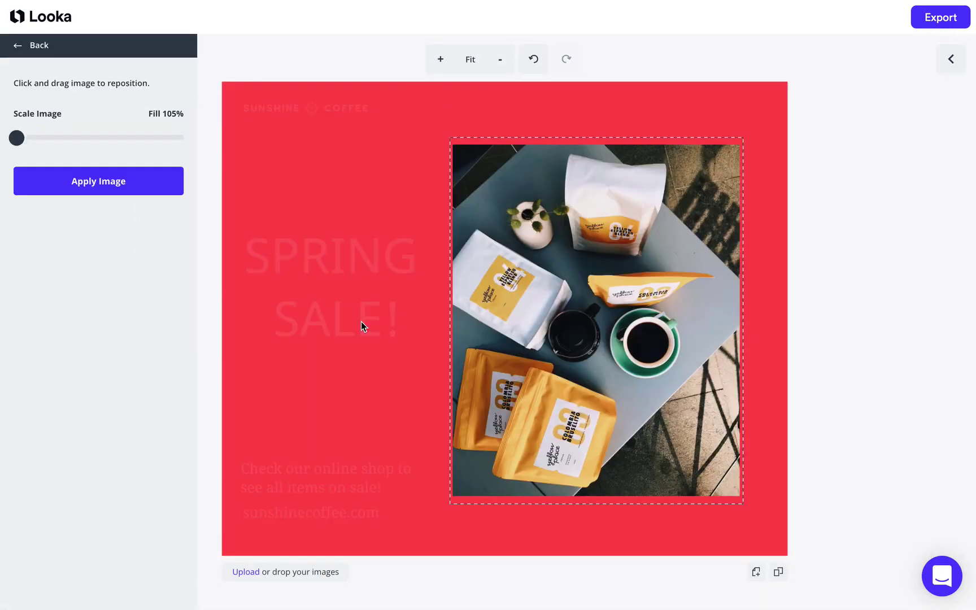
- Apply the yellow-and-white coffee-bags photo in place of the espresso photo and deselect it
{"action": "left_click", "coordinate": [110, 194]}
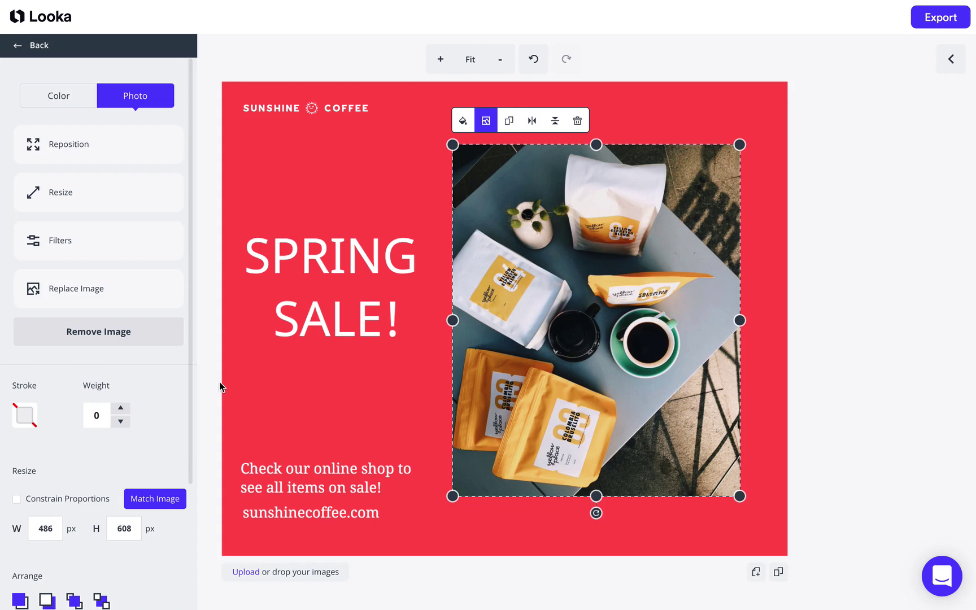
{"action": "left_click", "coordinate": [876, 229]}
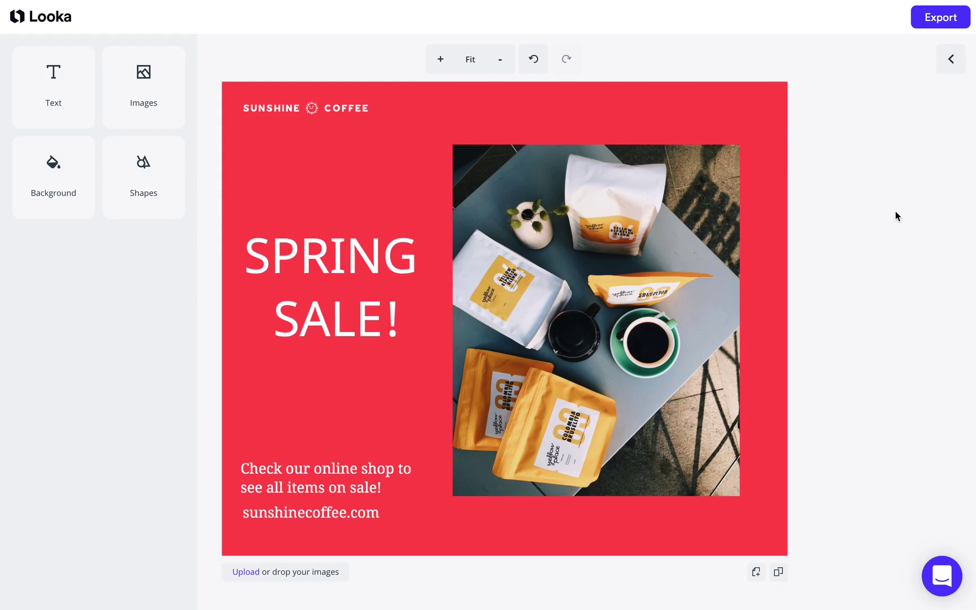
- From the export options, choose posting the Spring Sale design to Instagram
{"action": "left_click", "coordinate": [933, 24]}
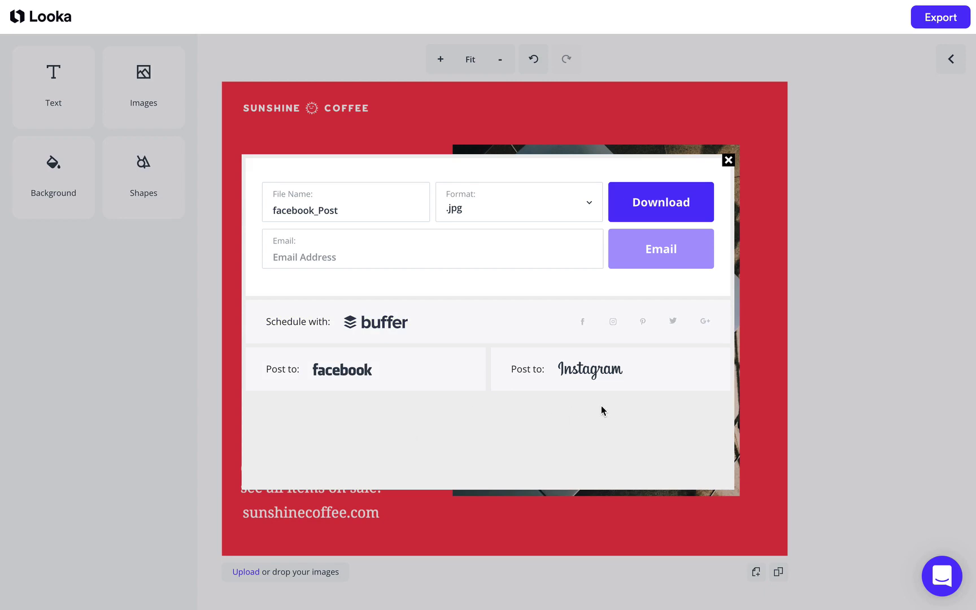
{"action": "left_click", "coordinate": [599, 376]}
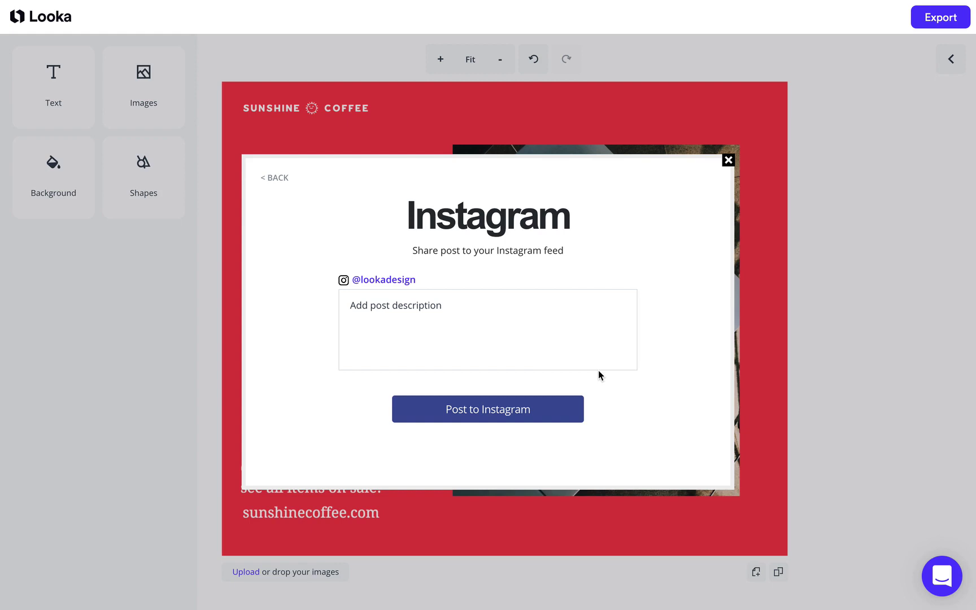
- Dismiss the Instagram share dialog to return to the red Spring Sale post
{"action": "left_click", "coordinate": [728, 161]}
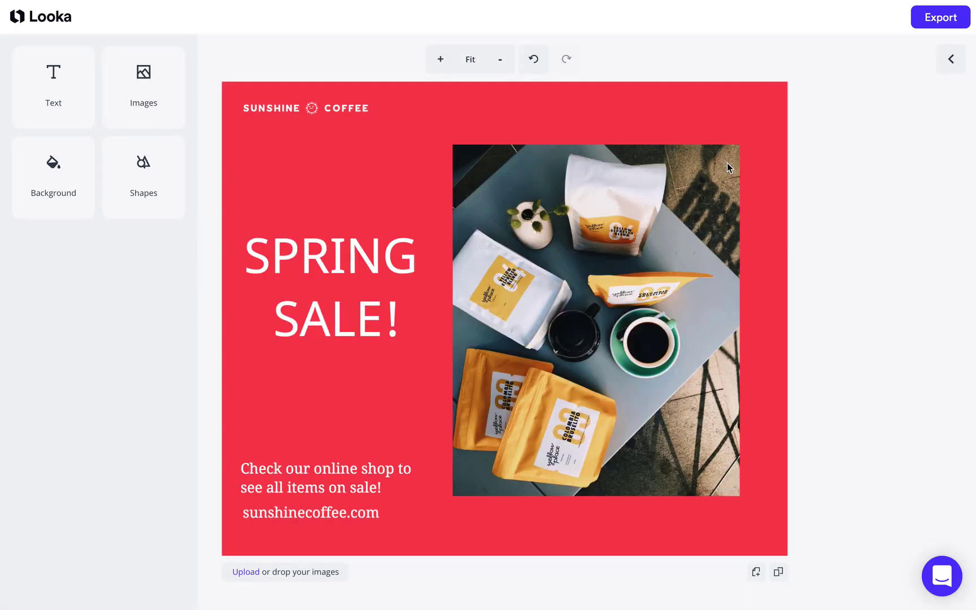